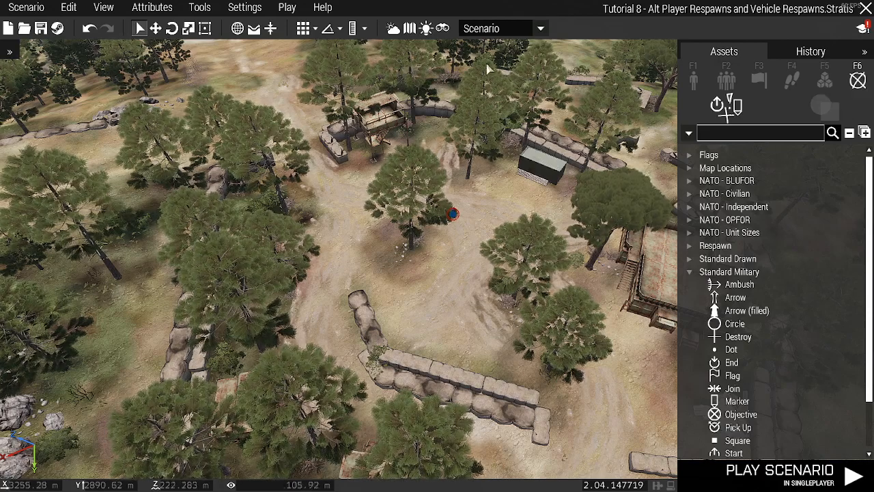
Place a Standard Military Marker on the map inside Camp Maxwell, just above the player unit.
{"action": "left_click", "coordinate": [736, 299]}
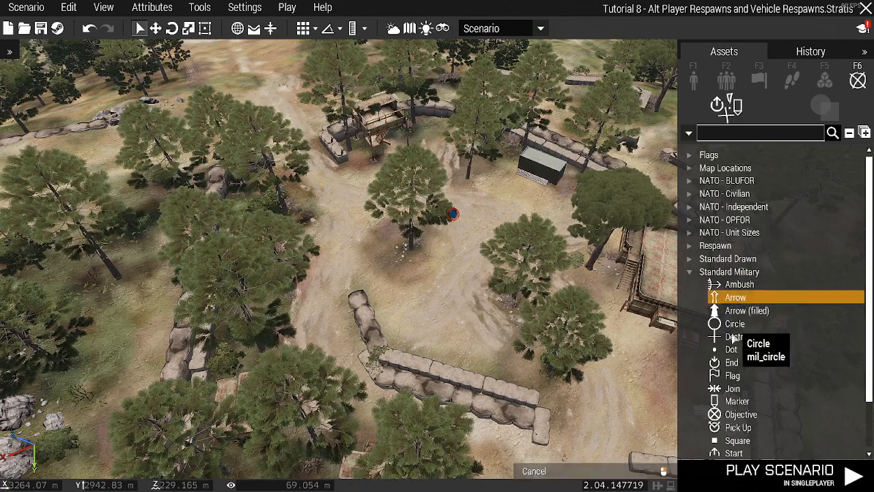
{"action": "left_click", "coordinate": [734, 401]}
{"action": "key", "text": "m"}
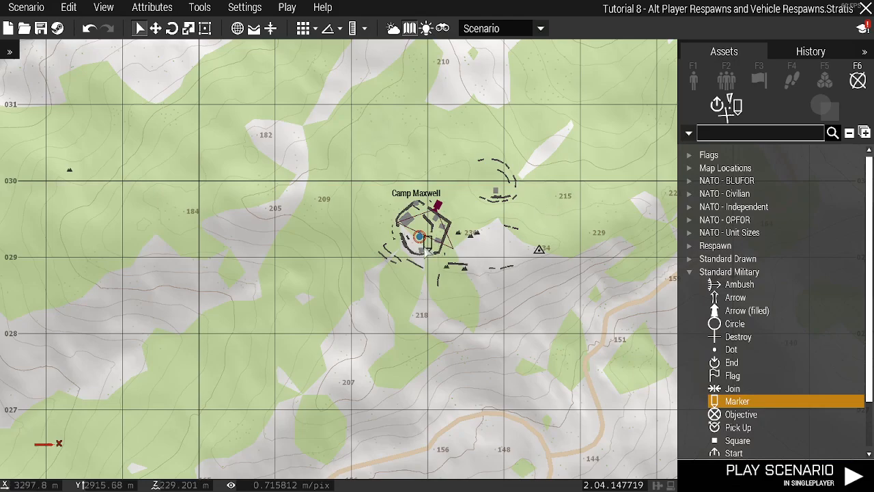
{"action": "scroll", "coordinate": [423, 217], "scroll_direction": "up", "scroll_amount": 5}
{"action": "left_click", "coordinate": [423, 217]}
Set the variable name of the Camp Maxwell marker to respawn_west.
{"action": "double_click", "coordinate": [421, 219]}
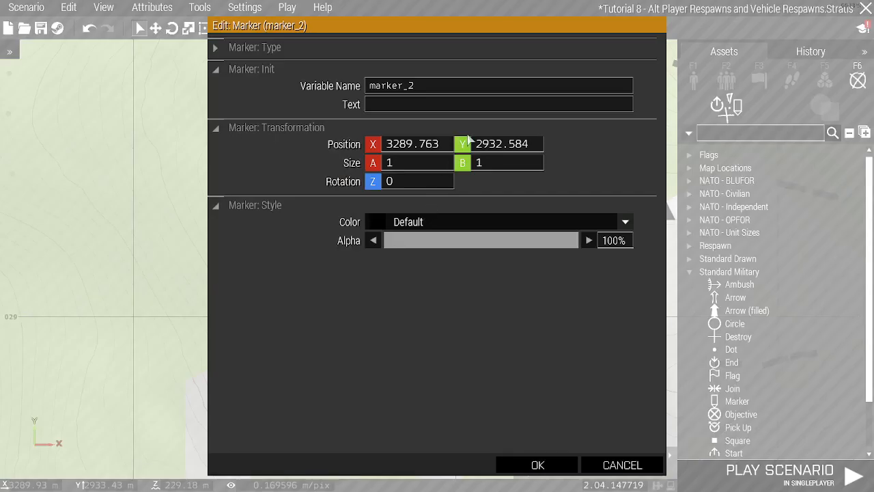
{"action": "double_click", "coordinate": [435, 88]}
{"action": "type", "text": "respa"}
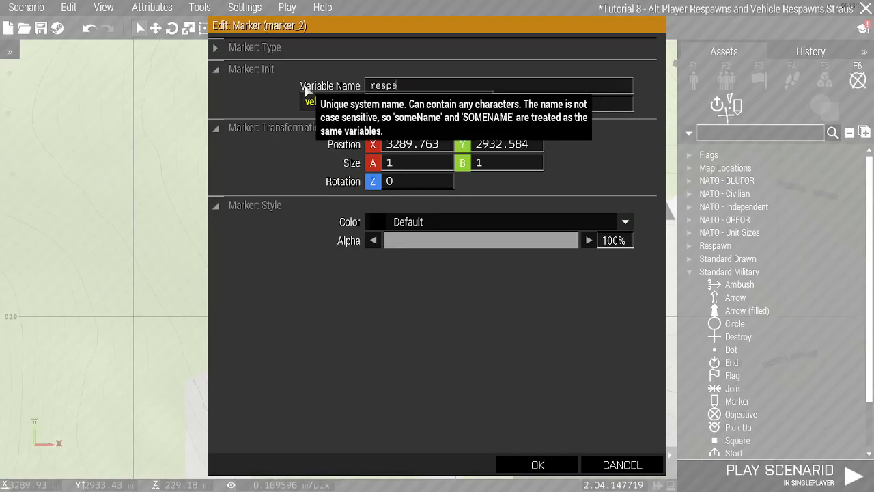
{"action": "type", "text": "wn_wes"}
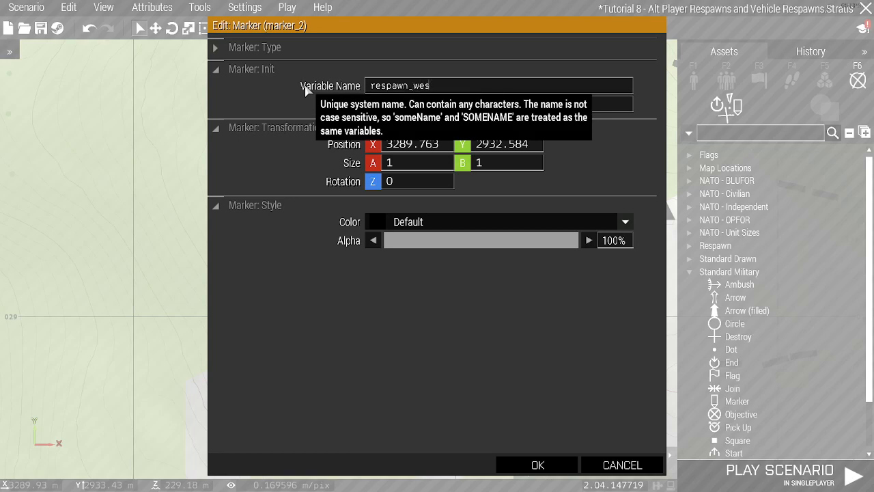
{"action": "type", "text": "t"}
{"action": "left_click", "coordinate": [537, 464]}
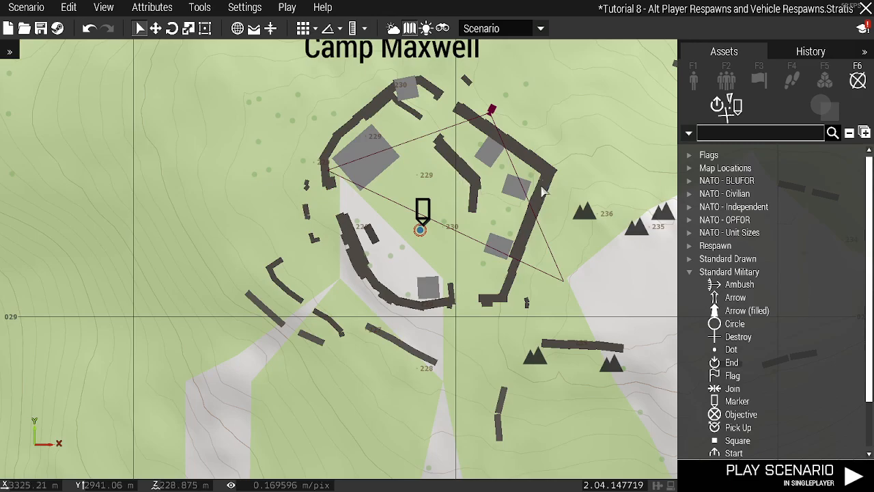
Place a Standard Military Arrow marker on the map at the western side of Camp Tempest.
{"action": "scroll", "coordinate": [539, 191], "scroll_direction": "down", "scroll_amount": 10}
{"action": "scroll", "coordinate": [280, 86], "scroll_direction": "up", "scroll_amount": 5}
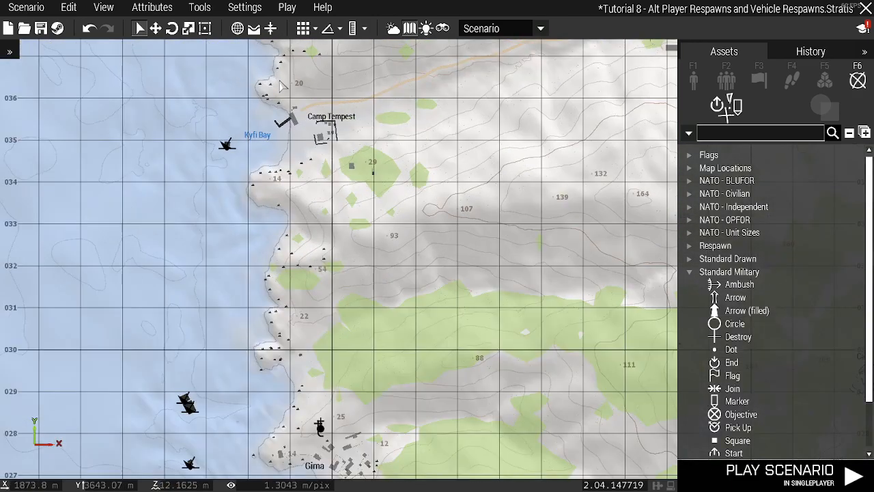
{"action": "scroll", "coordinate": [281, 86], "scroll_direction": "up", "scroll_amount": 3}
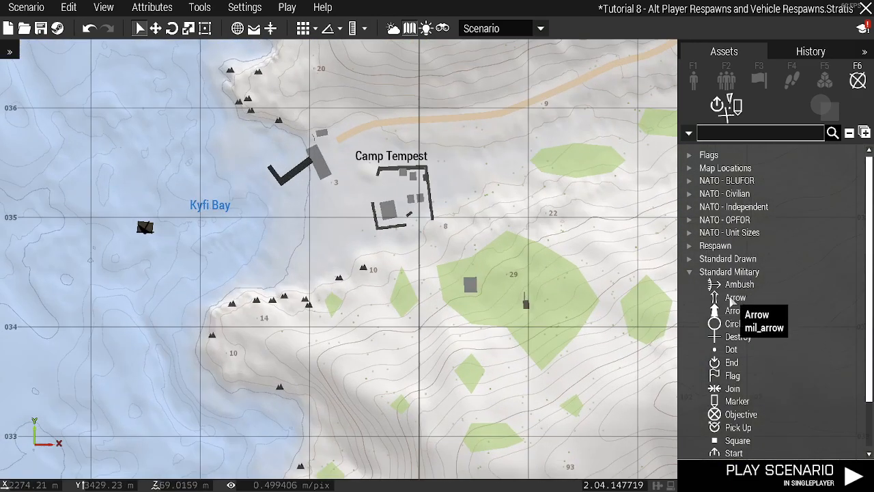
{"action": "left_click", "coordinate": [734, 297]}
{"action": "left_click", "coordinate": [371, 190]}
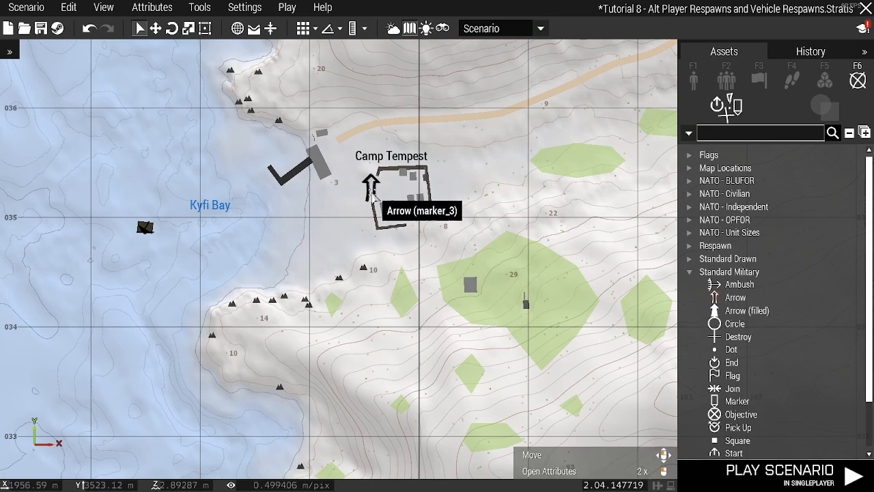
Set the variable name of the Camp Tempest arrow marker to respawn_west2.
{"action": "double_click", "coordinate": [372, 193]}
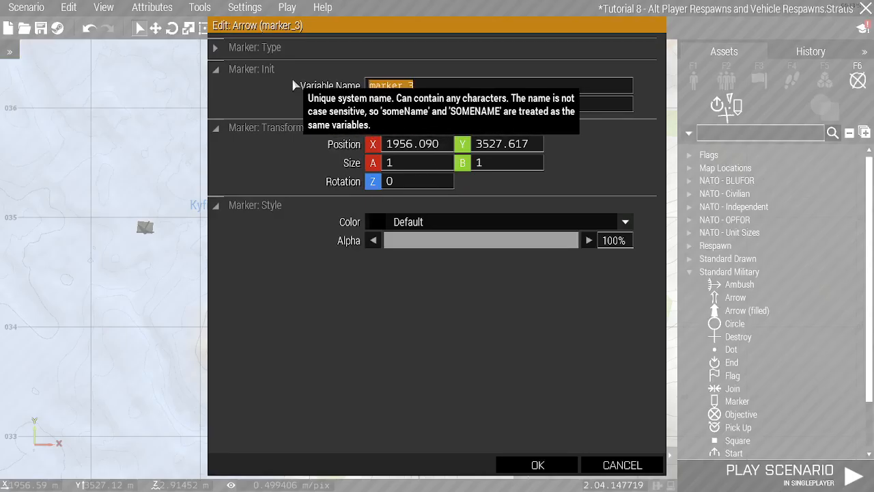
{"action": "type", "text": "respawn_west2"}
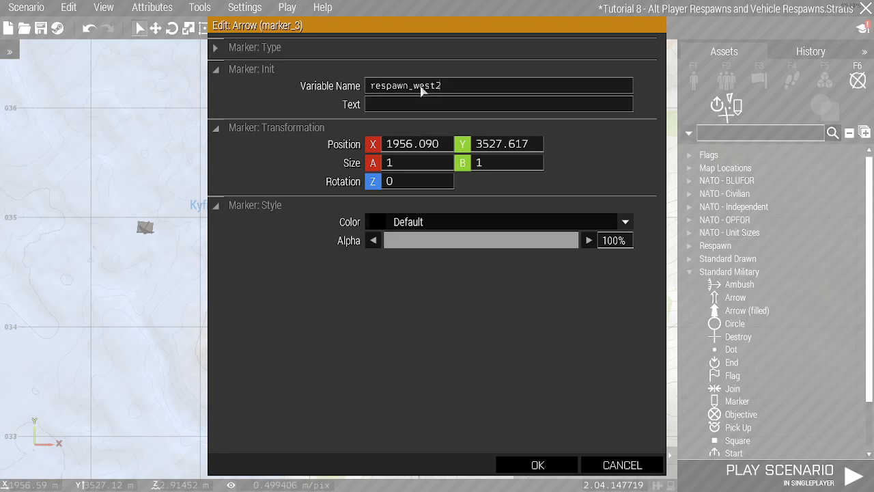
{"action": "left_click", "coordinate": [537, 465]}
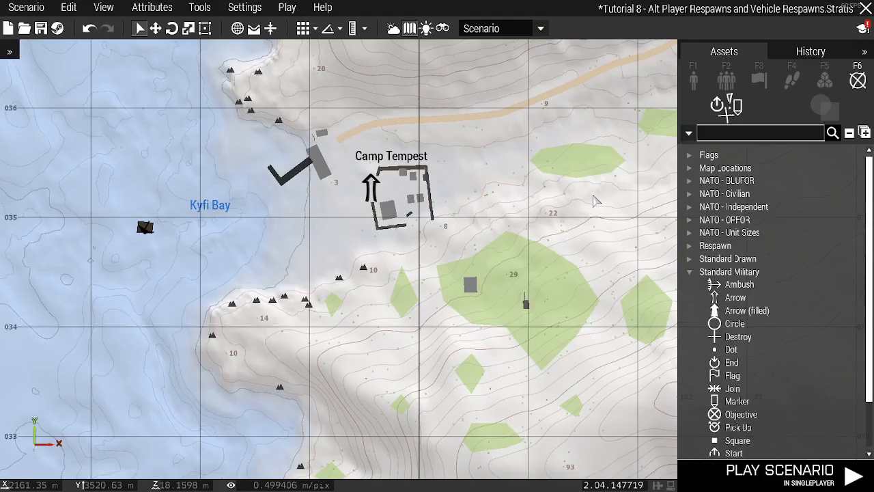
Place a NATO Hunter car on the open ground beside the helipad near Camp Maxwell in the 3D view.
{"action": "scroll", "coordinate": [454, 162], "scroll_direction": "down", "scroll_amount": 5}
{"action": "right_click_drag", "start_coordinate": [532, 238], "coordinate": [188, 162]}
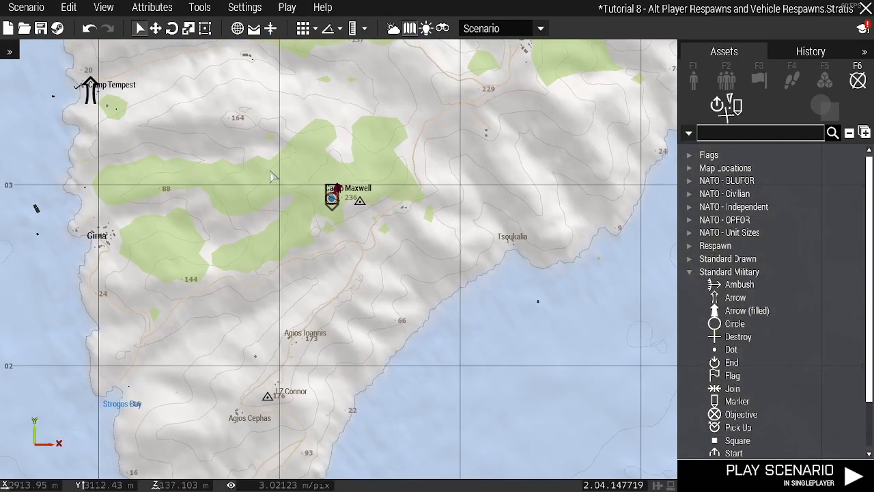
{"action": "scroll", "coordinate": [280, 226], "scroll_direction": "up", "scroll_amount": 5}
{"action": "key", "text": "m"}
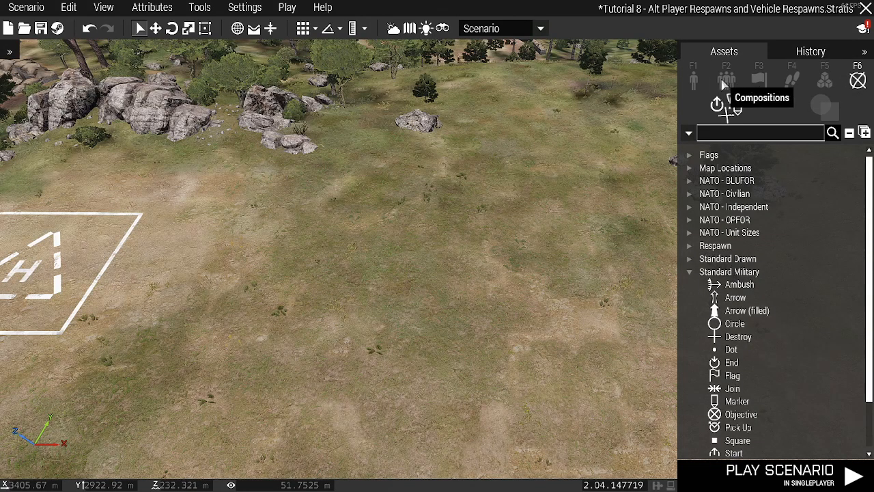
{"action": "left_click", "coordinate": [695, 77]}
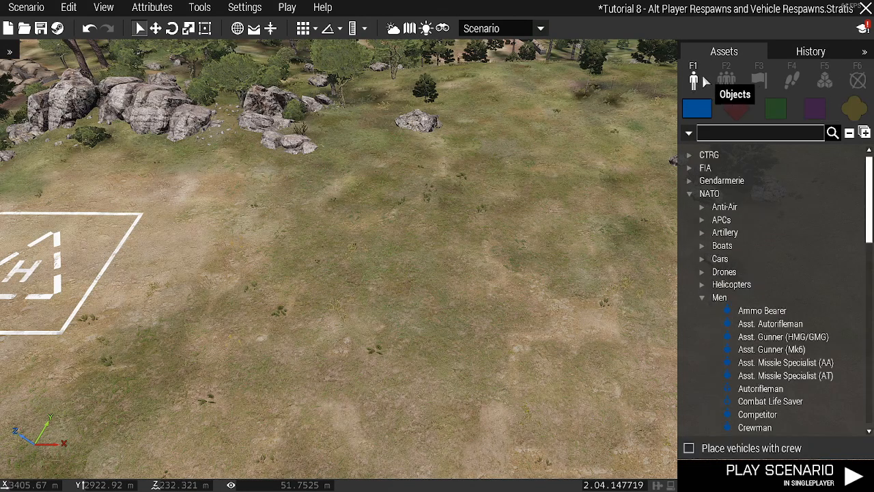
{"action": "left_click", "coordinate": [701, 299]}
{"action": "left_click", "coordinate": [701, 258]}
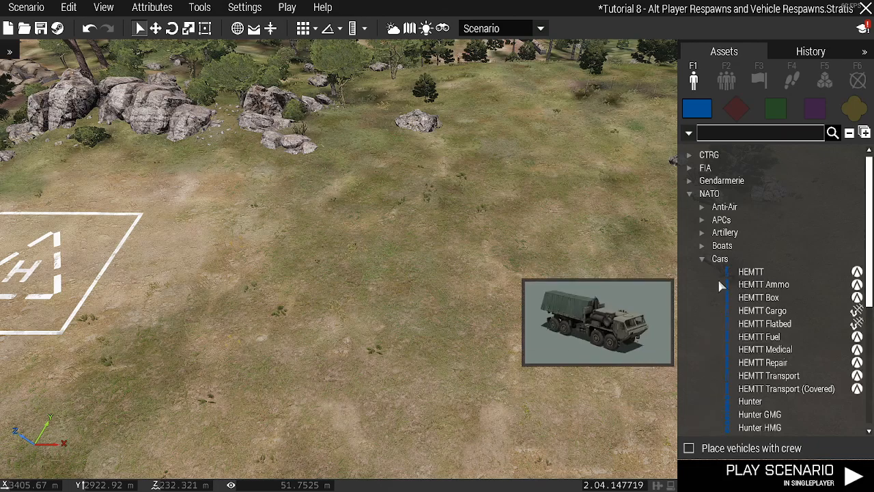
{"action": "left_click", "coordinate": [753, 402]}
{"action": "left_click", "coordinate": [421, 267]}
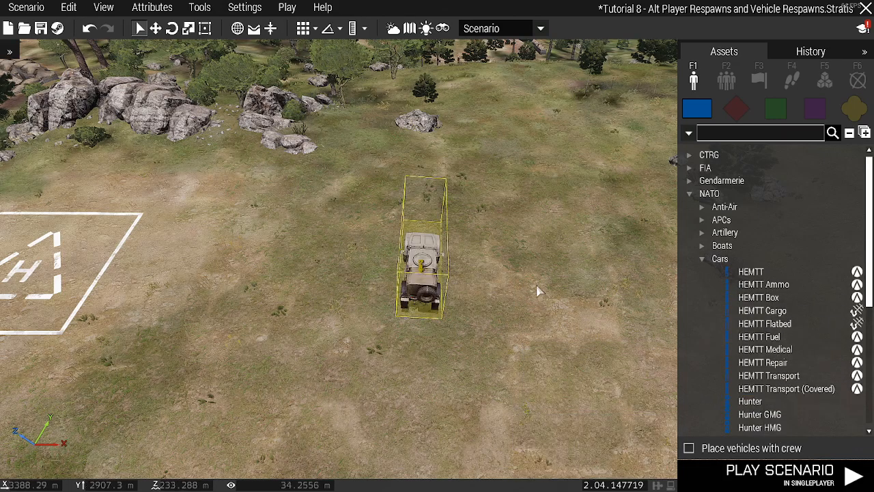
Place a multiplayer Respawn Position module on the ground beside the Hunter.
{"action": "left_click", "coordinate": [817, 78]}
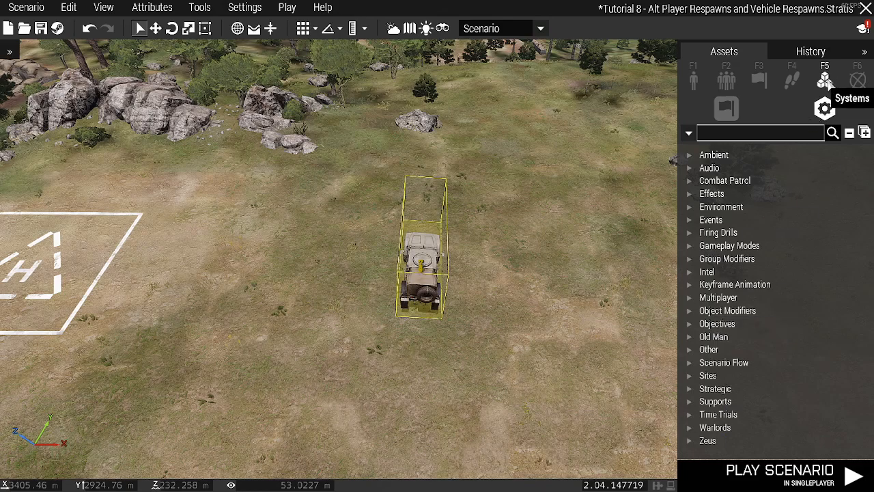
{"action": "left_click", "coordinate": [698, 298]}
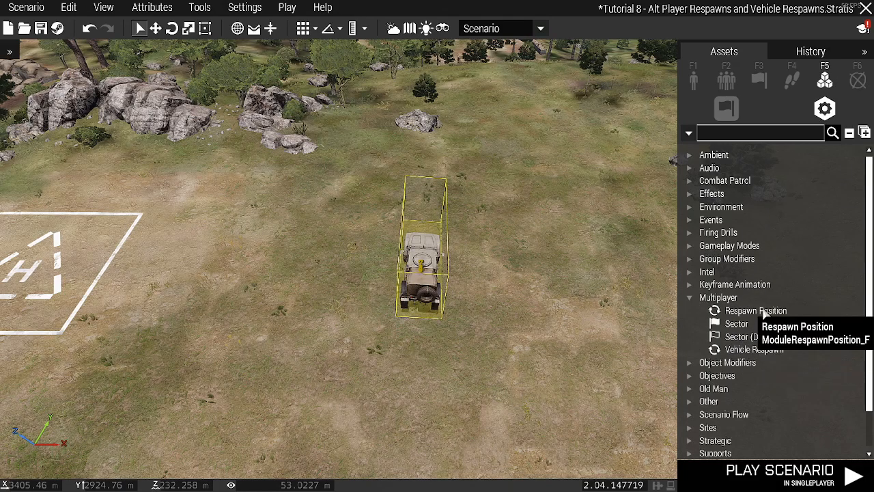
{"action": "left_click", "coordinate": [765, 312]}
{"action": "left_click", "coordinate": [473, 270]}
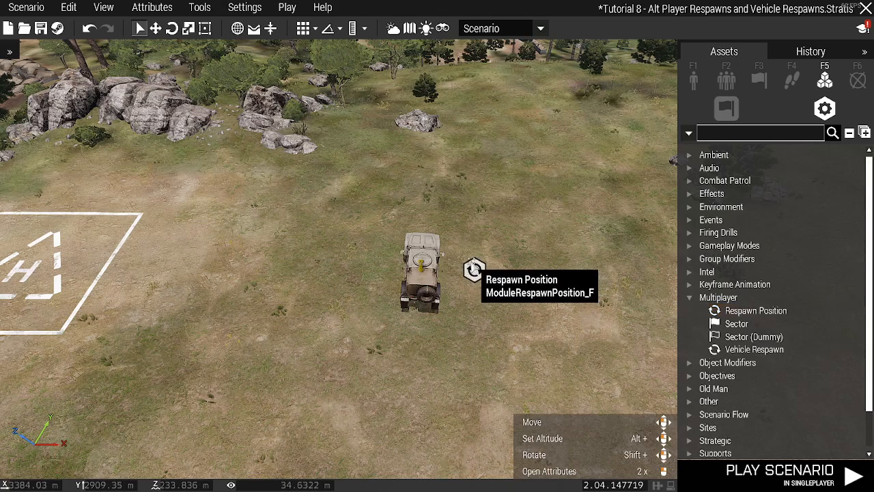
Name the Respawn Position module "Hunter Respawn" and set its side to BLUFOR.
{"action": "double_click", "coordinate": [474, 271]}
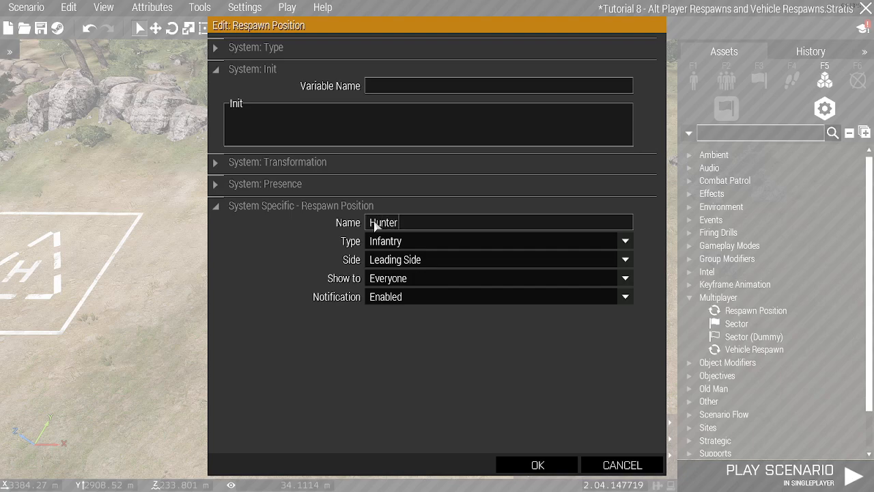
{"action": "type", "text": "awn"}
{"action": "left_click", "coordinate": [406, 262]}
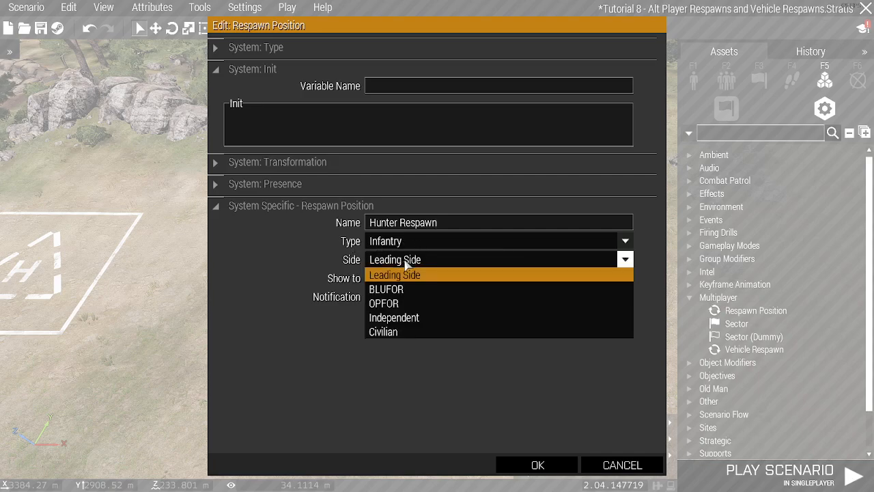
{"action": "left_click", "coordinate": [382, 289]}
{"action": "left_click", "coordinate": [394, 262]}
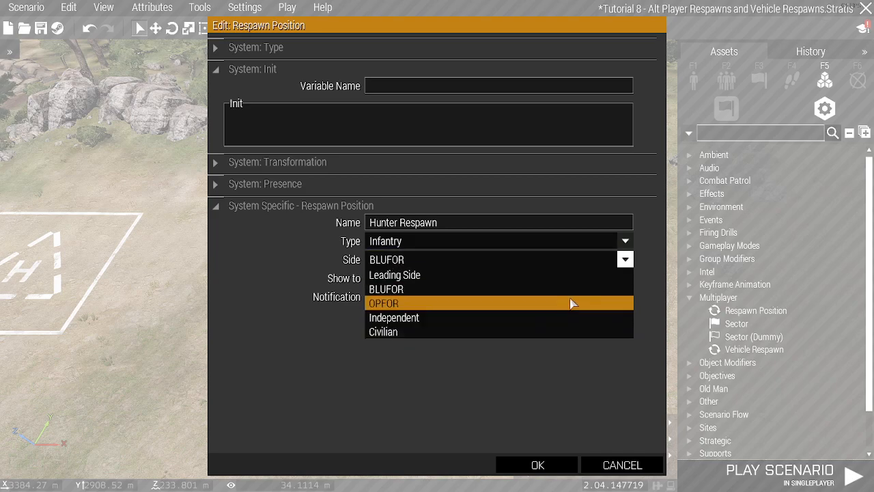
{"action": "left_click", "coordinate": [624, 263]}
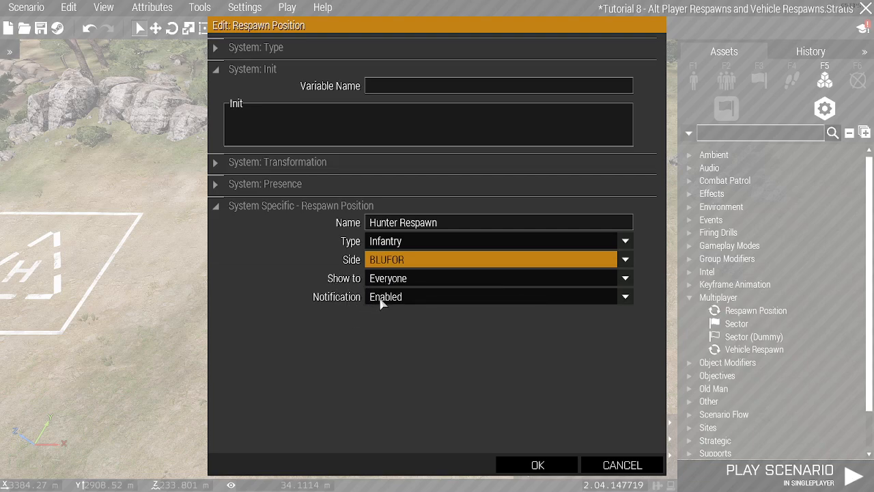
{"action": "left_click", "coordinate": [531, 464]}
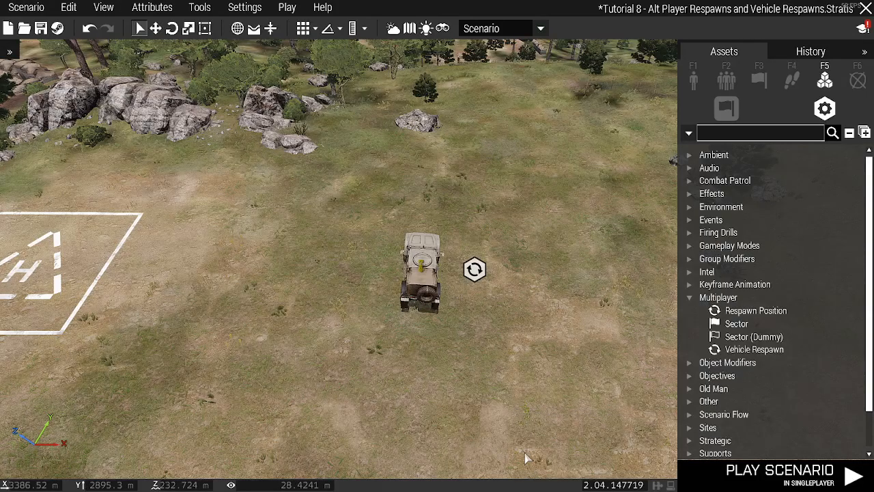
Sync the Respawn Position module to the Hunter.
{"action": "right_click", "coordinate": [474, 271]}
{"action": "mouse_move", "coordinate": [643, 231]}
{"action": "left_click", "coordinate": [348, 233]}
{"action": "left_click", "coordinate": [422, 273]}
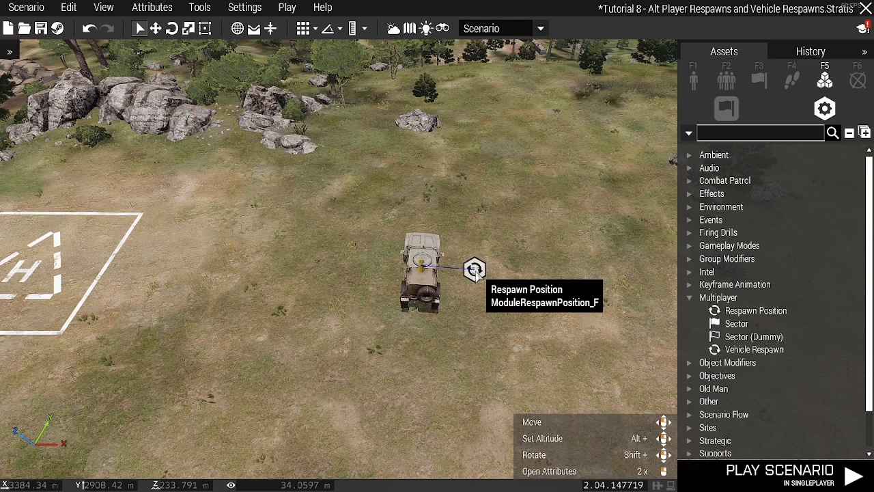
Set the scenario's multiplayer respawn to Respawn on Custom Position and enable the Select respawn position ruleset.
{"action": "right_click_drag", "start_coordinate": [573, 265], "coordinate": [553, 258]}
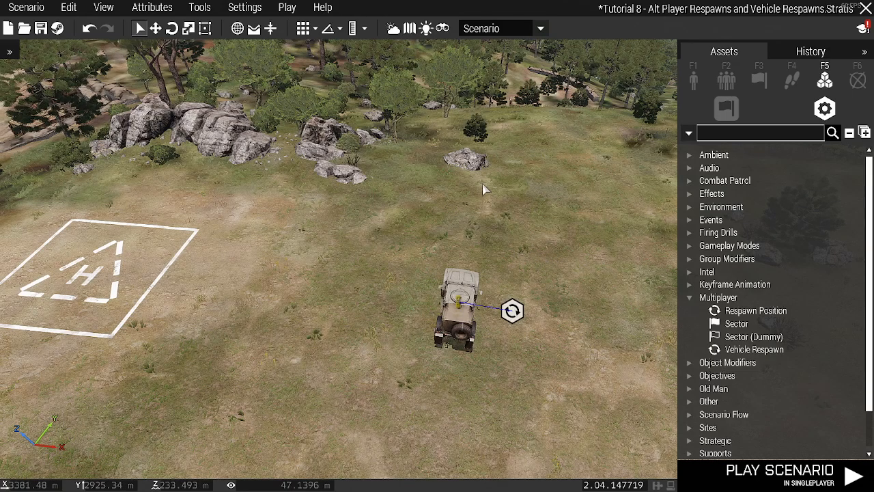
{"action": "left_click", "coordinate": [150, 9]}
{"action": "left_click", "coordinate": [153, 64]}
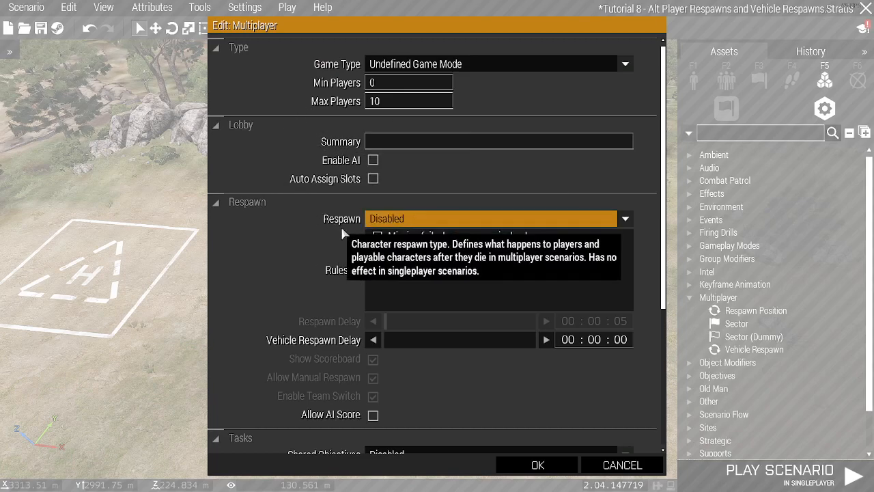
{"action": "left_click", "coordinate": [420, 220]}
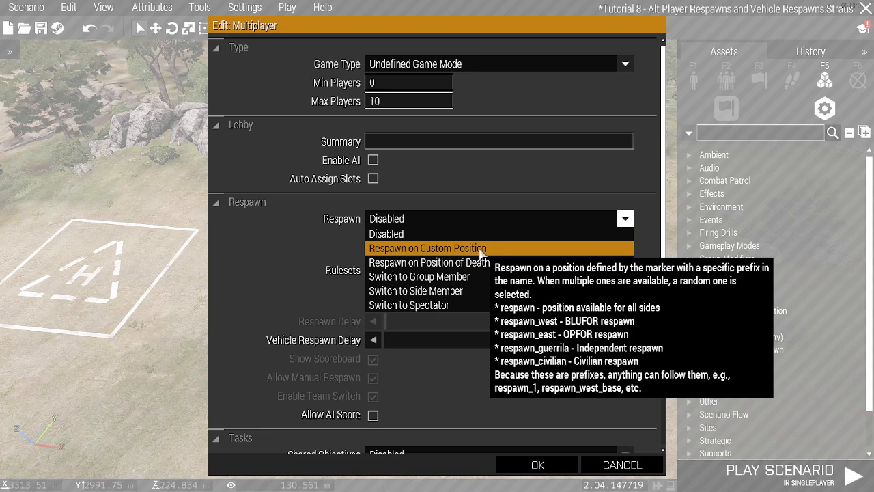
{"action": "left_click", "coordinate": [480, 249]}
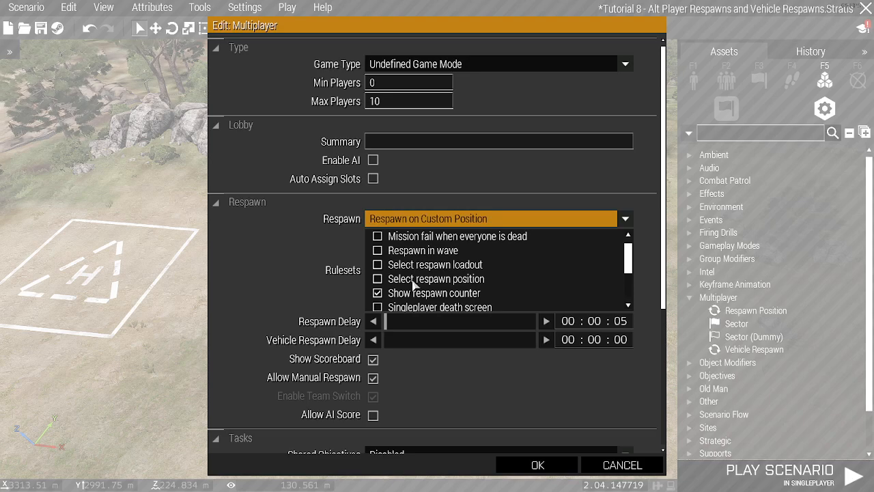
{"action": "left_click", "coordinate": [377, 279]}
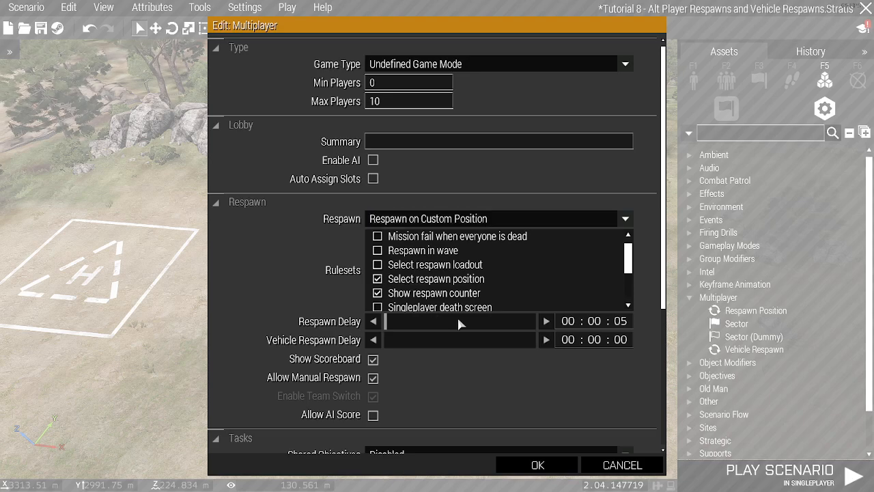
{"action": "scroll", "coordinate": [490, 282], "scroll_direction": "down", "scroll_amount": 3}
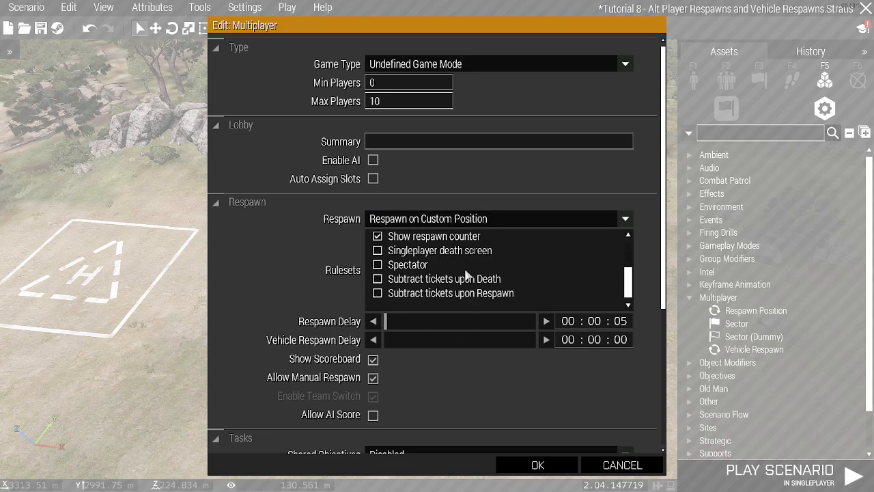
{"action": "scroll", "coordinate": [467, 275], "scroll_direction": "up", "scroll_amount": 3}
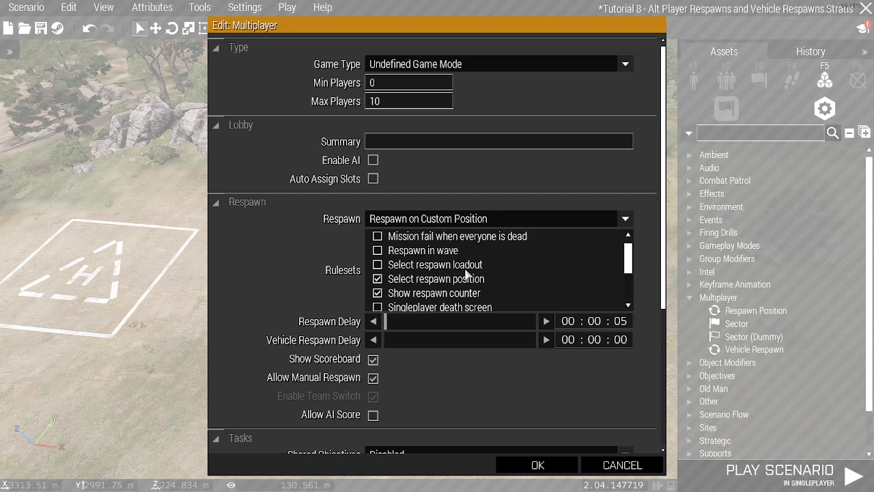
{"action": "left_click", "coordinate": [537, 464]}
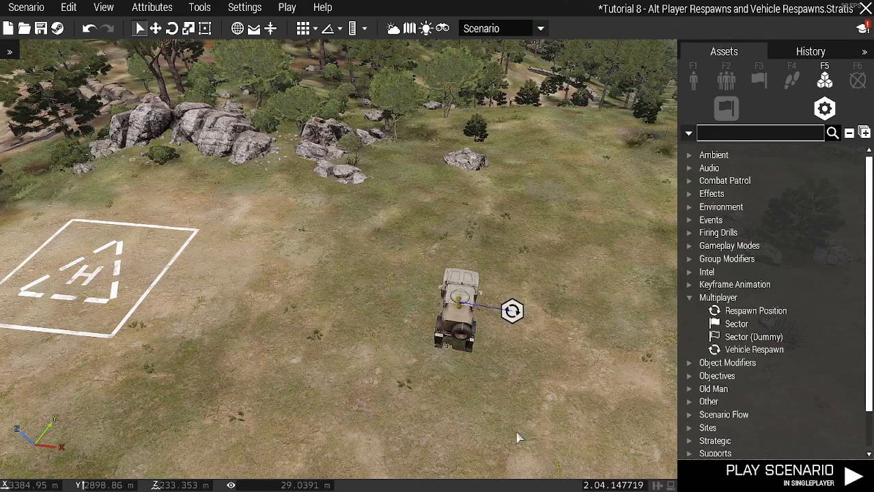
Save the scenario and export it to multiplayer.
{"action": "left_click", "coordinate": [41, 28]}
{"action": "left_click", "coordinate": [26, 8]}
{"action": "mouse_move", "coordinate": [90, 142]}
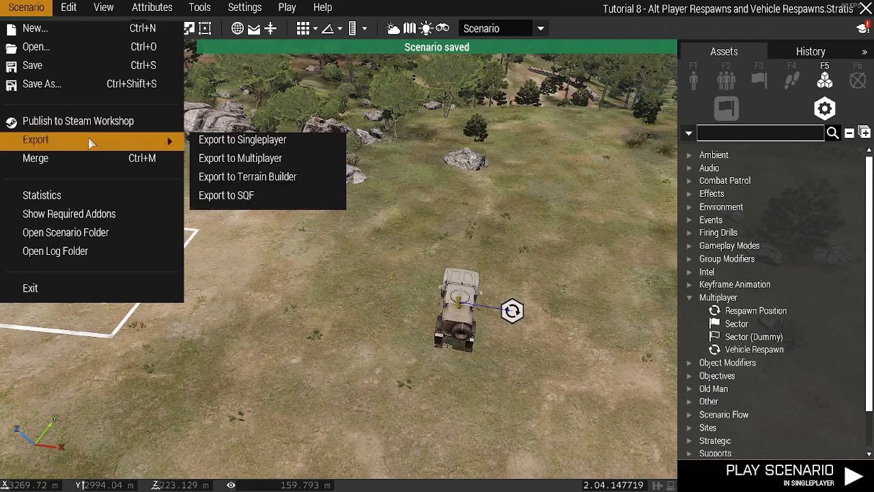
{"action": "left_click", "coordinate": [240, 158]}
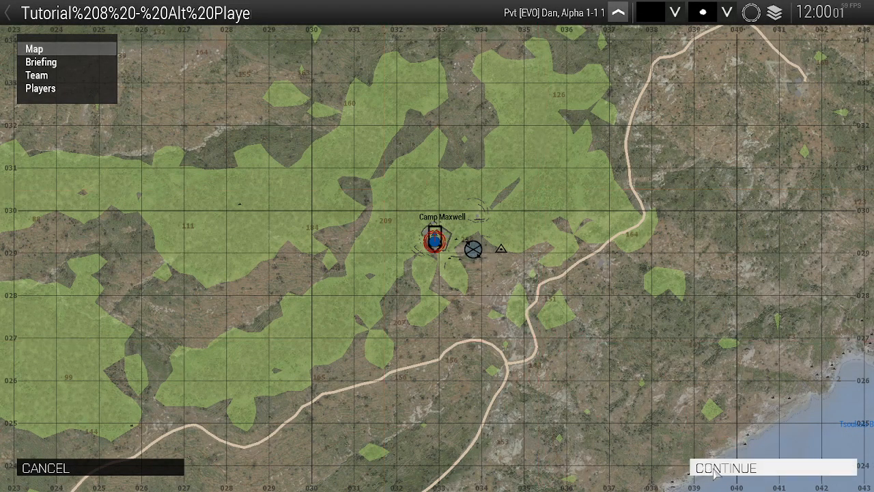
Examine the respawn markers around Camp Maxwell and Camp Tempest on the briefing map, and continue into the mission.
{"action": "scroll", "coordinate": [491, 232], "scroll_direction": "up", "scroll_amount": 3}
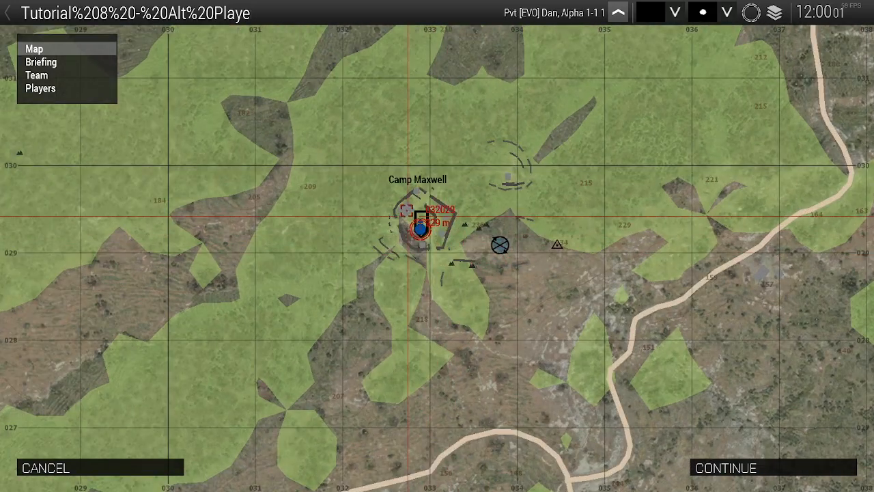
{"action": "scroll", "coordinate": [519, 253], "scroll_direction": "down", "scroll_amount": 8}
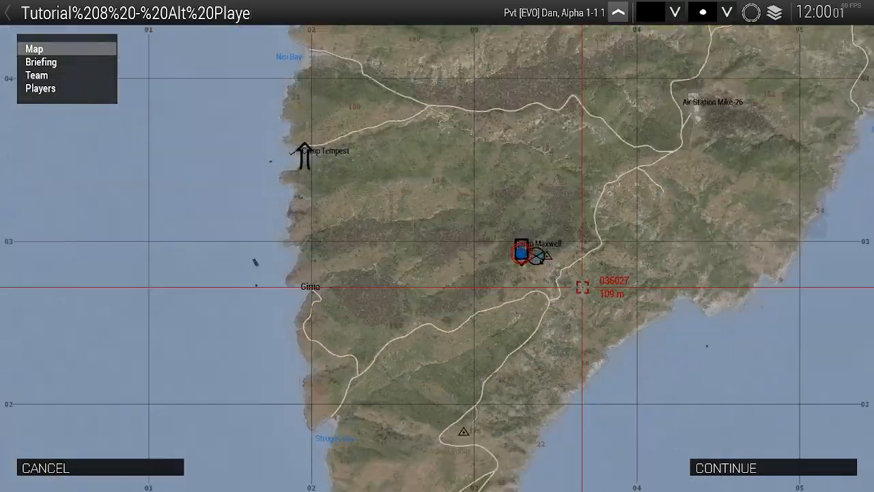
{"action": "scroll", "coordinate": [526, 280], "scroll_direction": "up", "scroll_amount": 5}
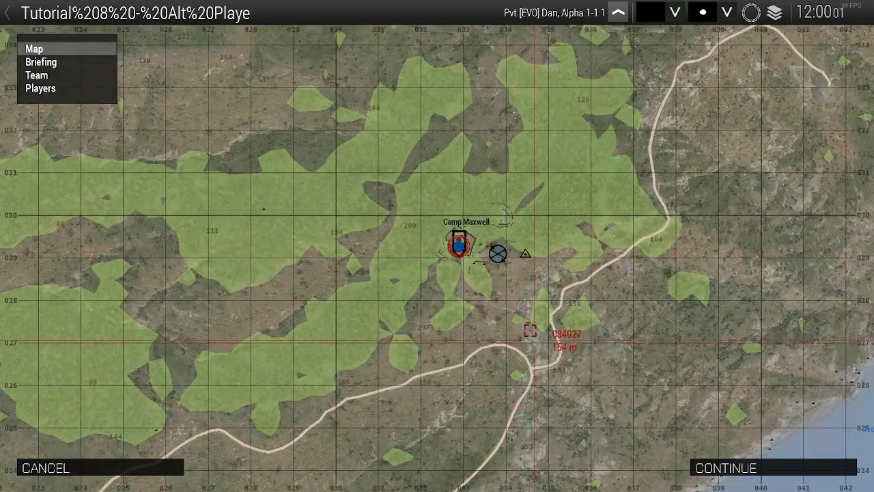
{"action": "left_click", "coordinate": [726, 468]}
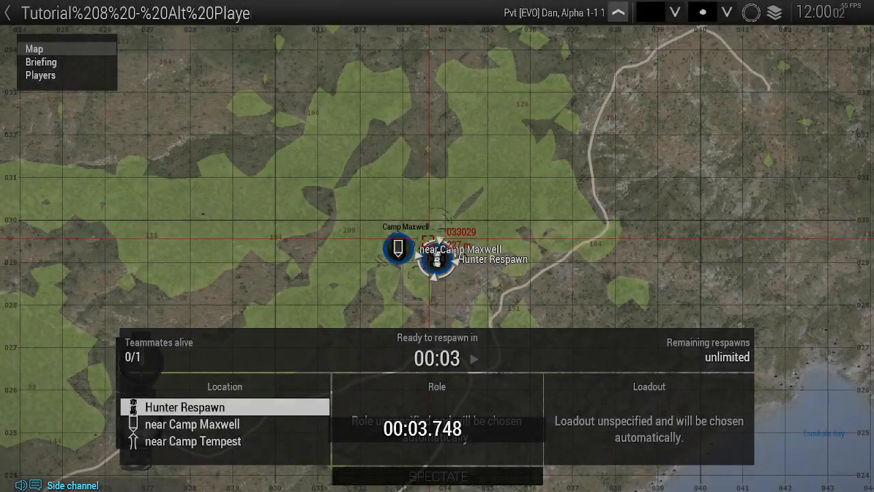
Preview the Camp Tempest respawn location on the map, and respawn near Camp Maxwell instead.
{"action": "scroll", "coordinate": [406, 246], "scroll_direction": "down", "scroll_amount": 3}
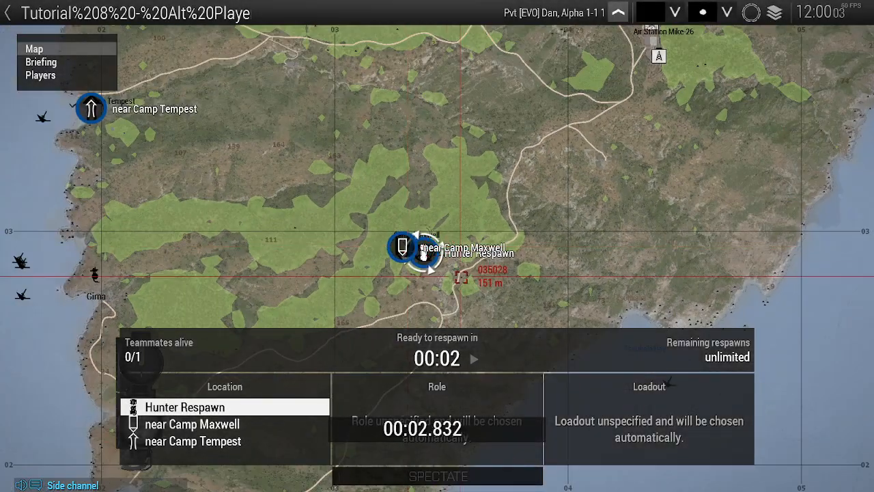
{"action": "left_click", "coordinate": [93, 108]}
{"action": "scroll", "coordinate": [406, 265], "scroll_direction": "up", "scroll_amount": 4}
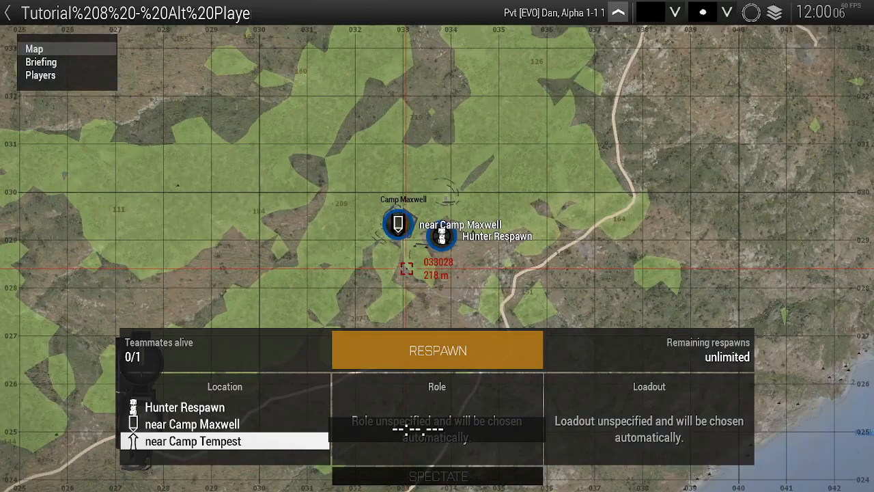
{"action": "left_click", "coordinate": [399, 200]}
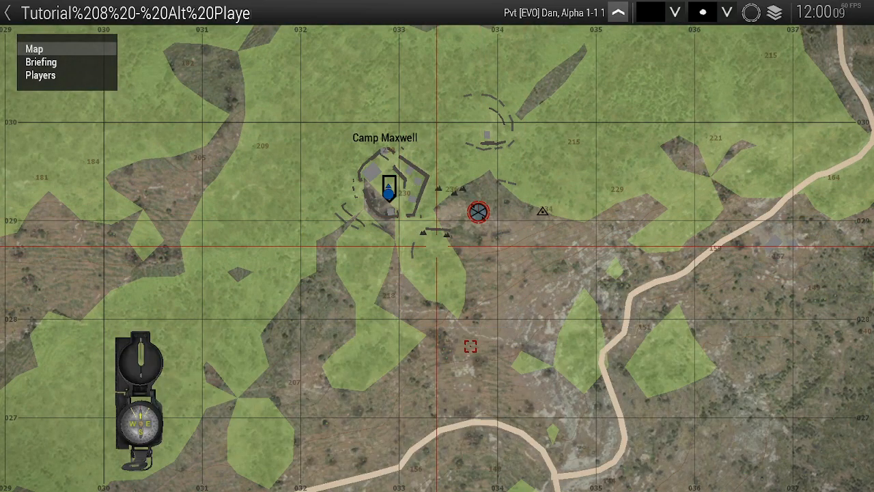
{"action": "key", "text": "m"}
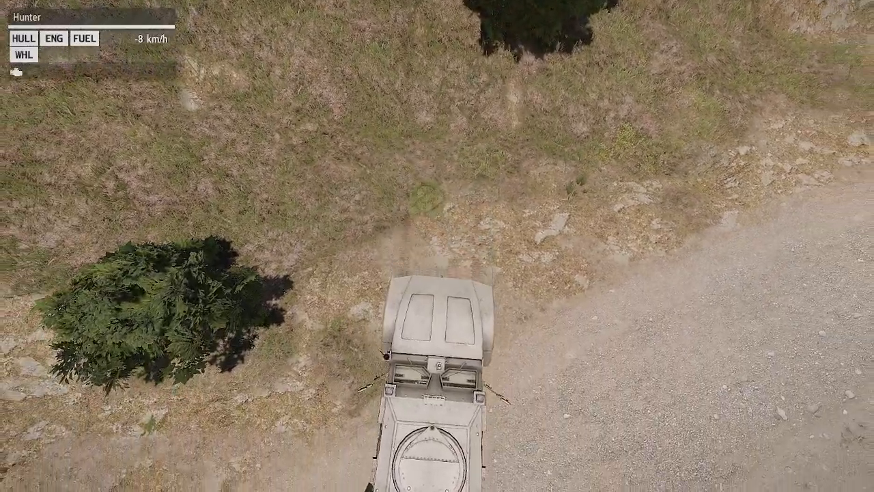
Get out of the Hunter on the road and check its respawn marker's position on the map.
{"action": "scroll", "coordinate": [437, 276], "scroll_direction": "down", "scroll_amount": 1}
{"action": "middle_click", "coordinate": [437, 276]}
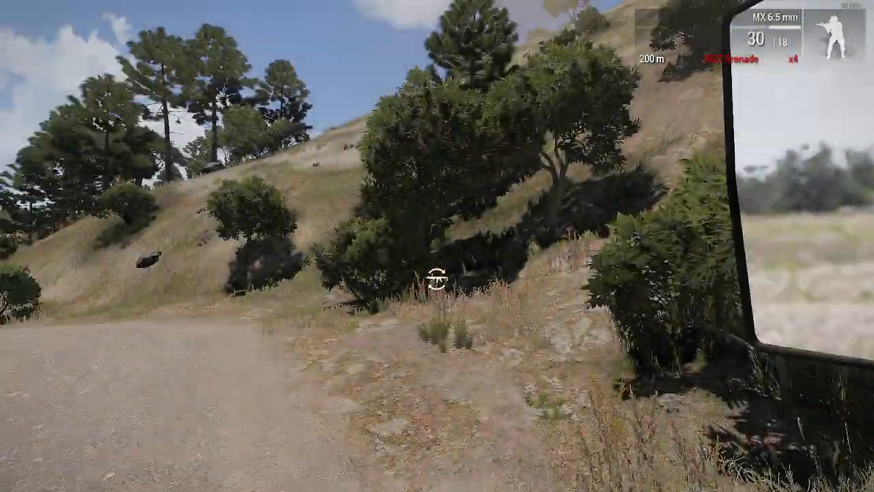
{"action": "key", "text": "m"}
{"action": "scroll", "coordinate": [635, 269], "scroll_direction": "up", "scroll_amount": 5}
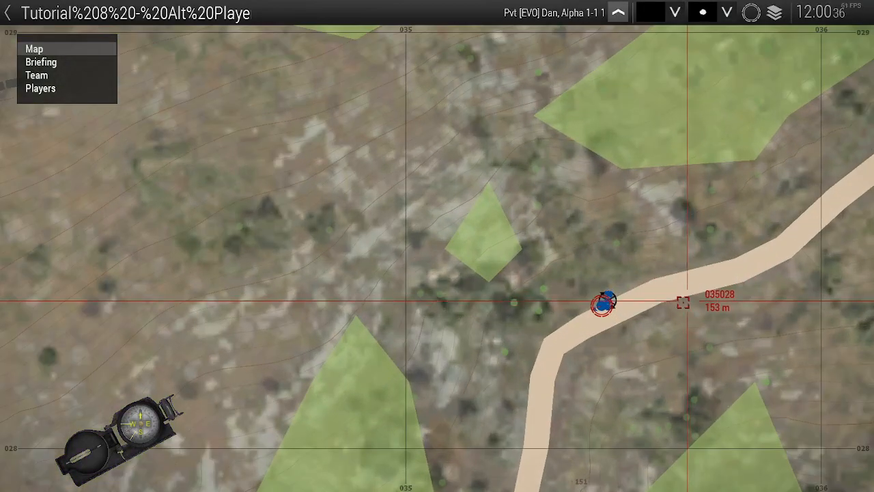
{"action": "key", "text": "m"}
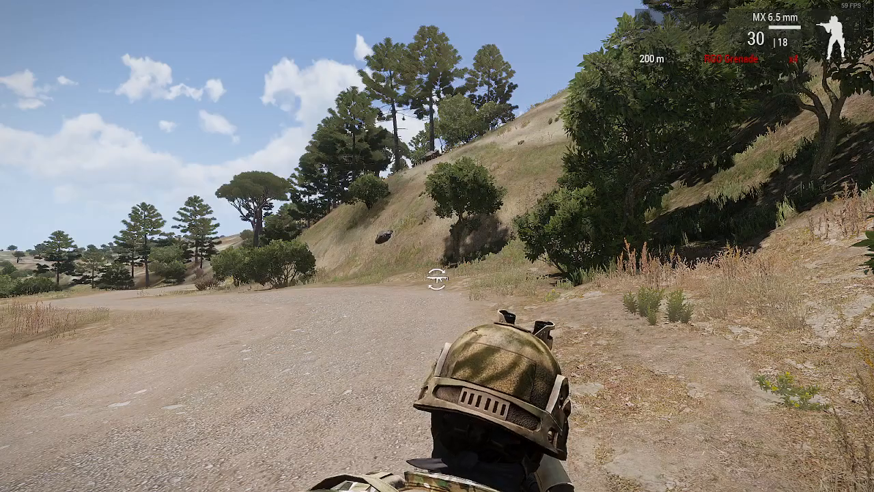
Leave the multiplayer test session and return to the scenario editor.
{"action": "key", "text": "Escape"}
{"action": "left_click", "coordinate": [68, 373]}
{"action": "left_click", "coordinate": [295, 279]}
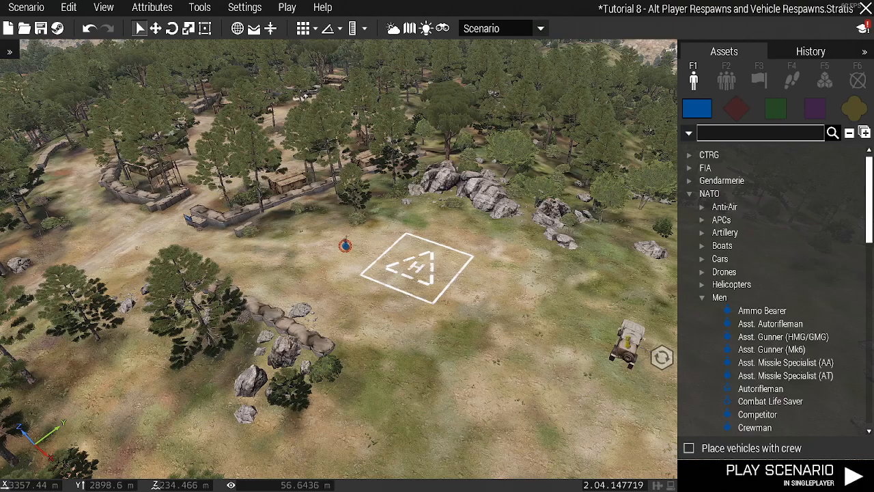
Place a multiplayer Vehicle Respawn module on the ground beside the Hunter.
{"action": "right_click_drag", "start_coordinate": [387, 317], "coordinate": [456, 334]}
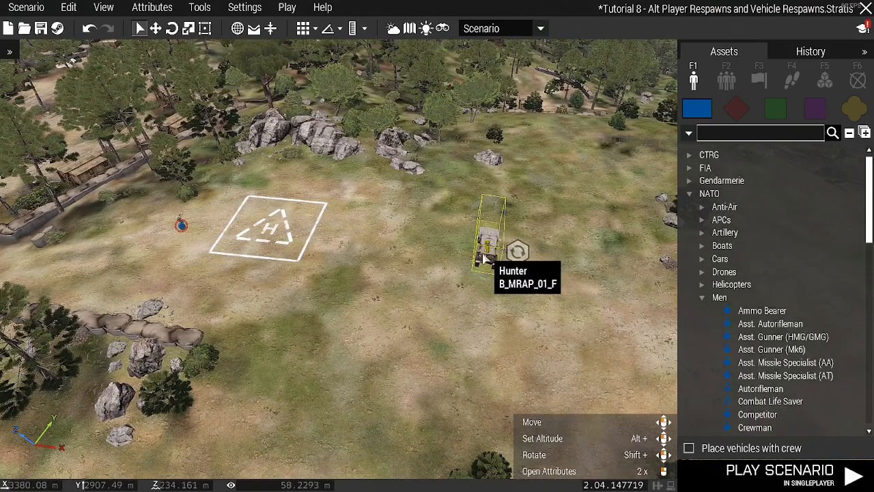
{"action": "left_click", "coordinate": [824, 80]}
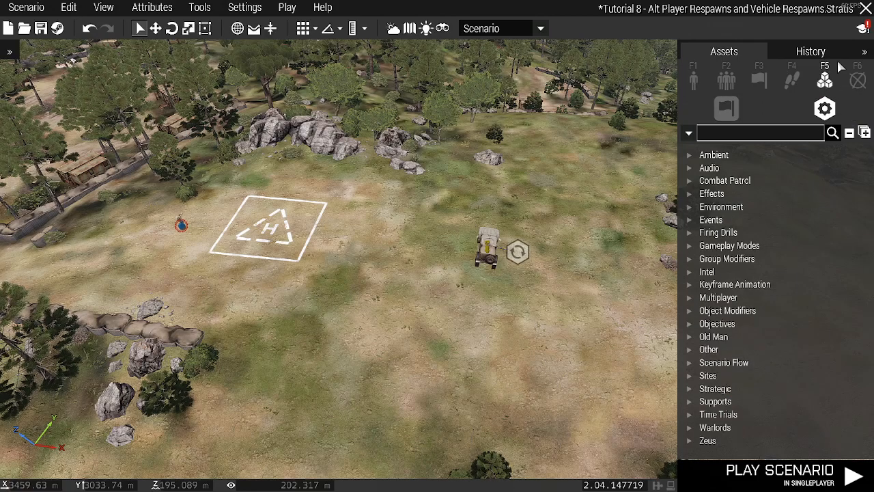
{"action": "left_click", "coordinate": [689, 299]}
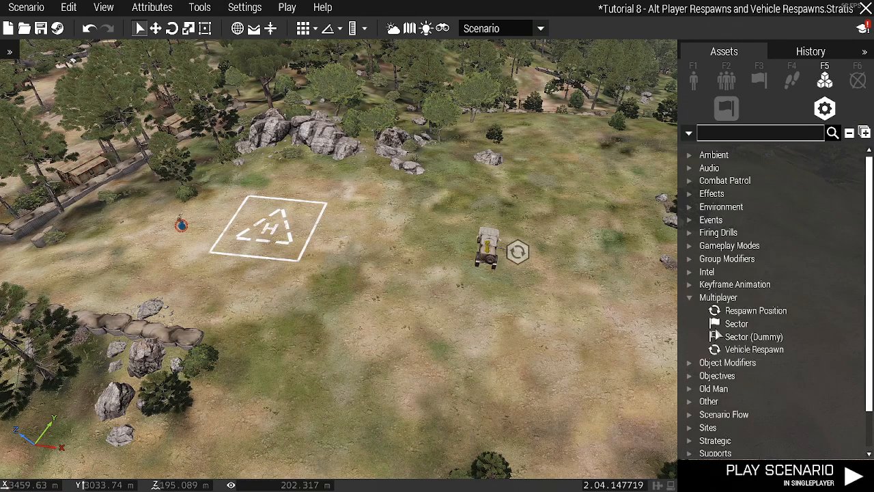
{"action": "left_click", "coordinate": [753, 350]}
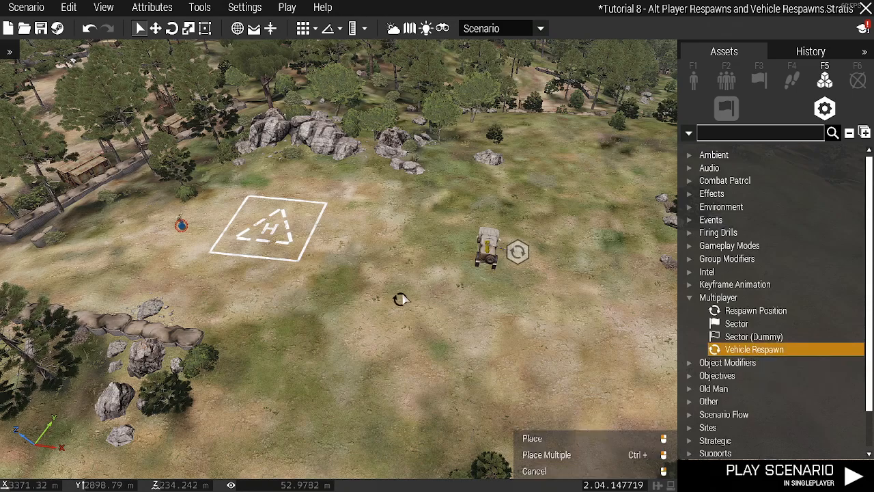
{"action": "left_click", "coordinate": [444, 252]}
Set the Vehicle Respawn module's delay to 10 seconds.
{"action": "double_click", "coordinate": [442, 253]}
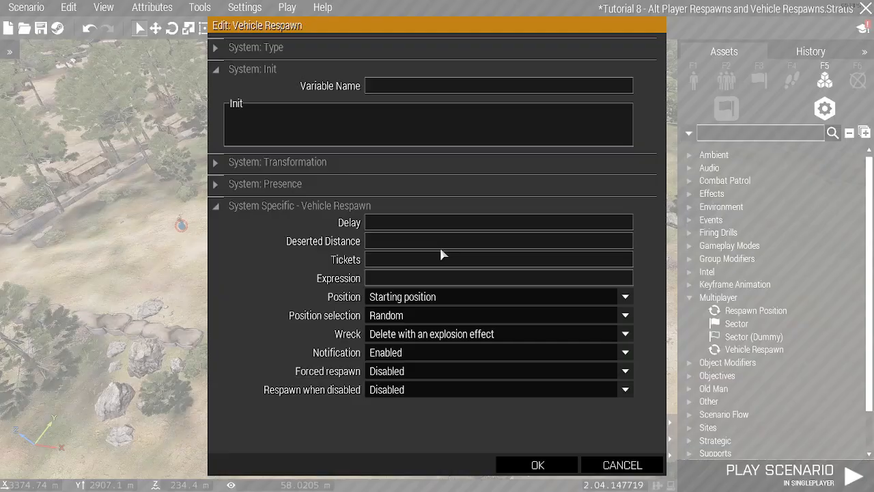
{"action": "mouse_move", "coordinate": [345, 230]}
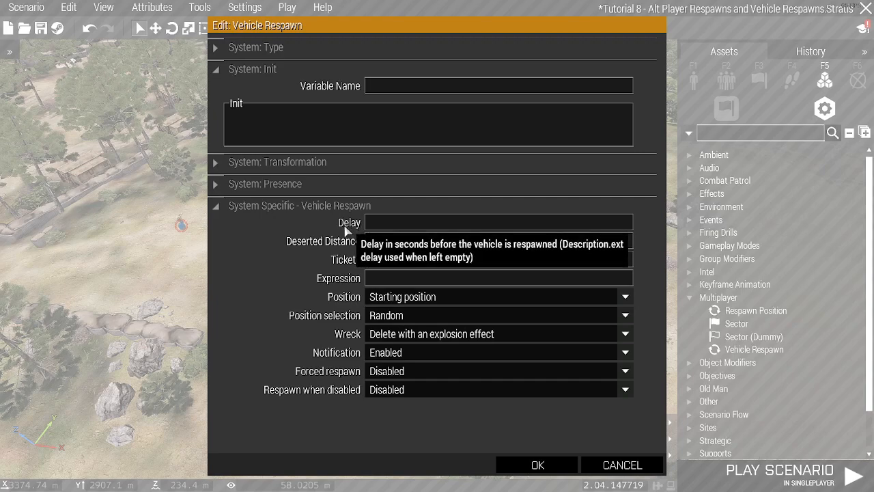
{"action": "left_click", "coordinate": [383, 227]}
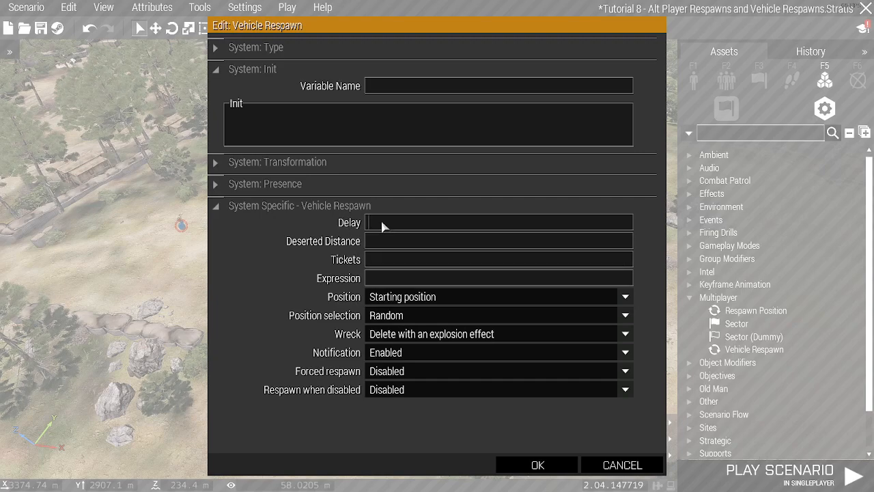
{"action": "type", "text": "10"}
Review the Vehicle Respawn options, keeping Position at Starting position and Position selection at Random.
{"action": "mouse_move", "coordinate": [340, 244]}
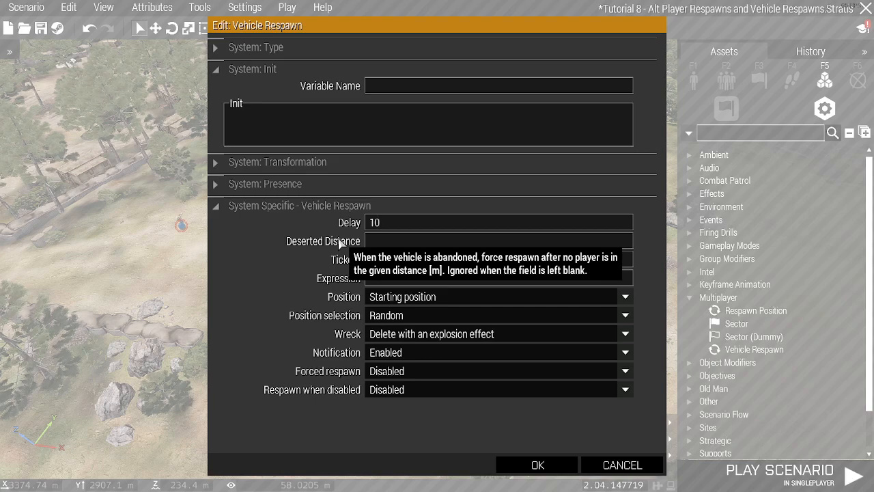
{"action": "mouse_move", "coordinate": [346, 264]}
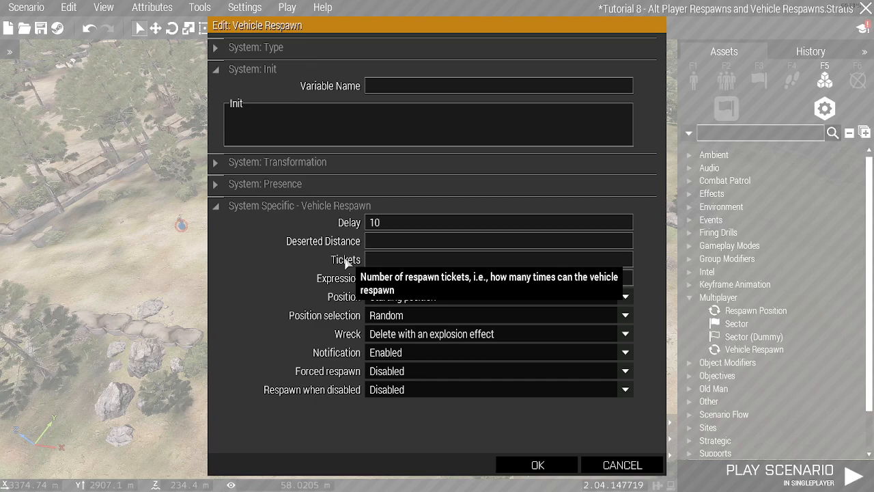
{"action": "mouse_move", "coordinate": [352, 281]}
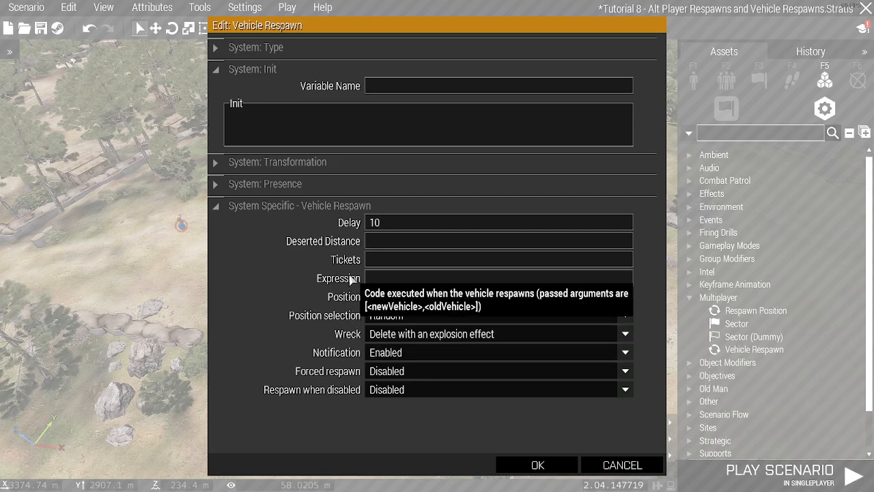
{"action": "mouse_move", "coordinate": [351, 297]}
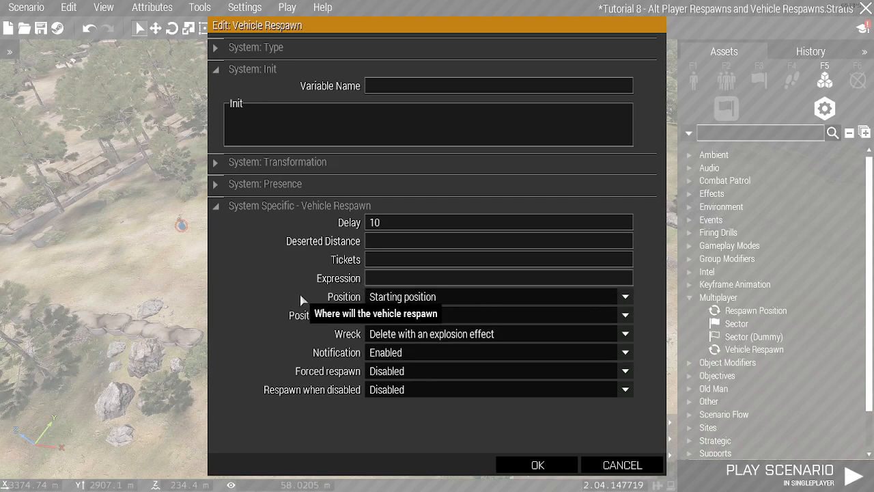
{"action": "left_click", "coordinate": [444, 296]}
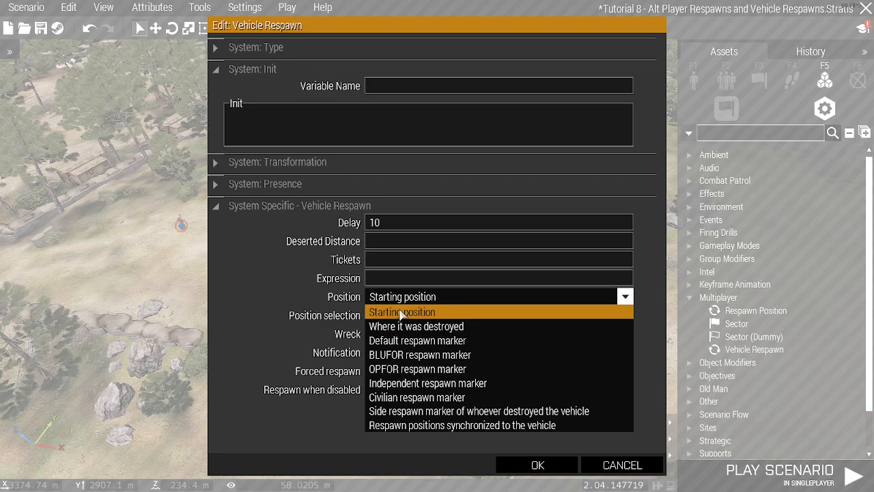
{"action": "left_click", "coordinate": [402, 312]}
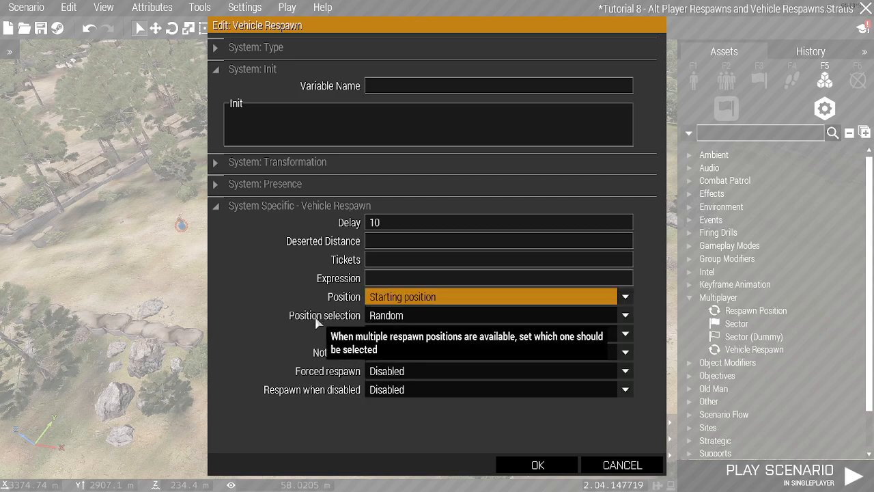
{"action": "left_click", "coordinate": [400, 316]}
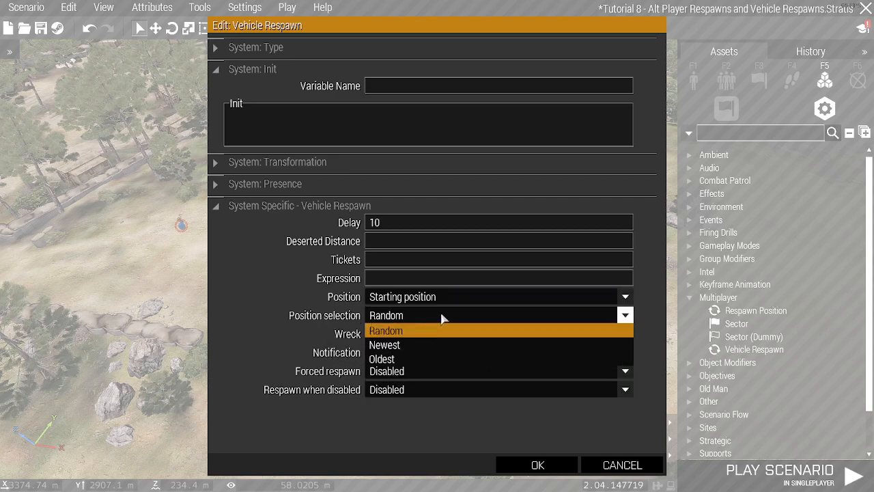
{"action": "left_click", "coordinate": [630, 317]}
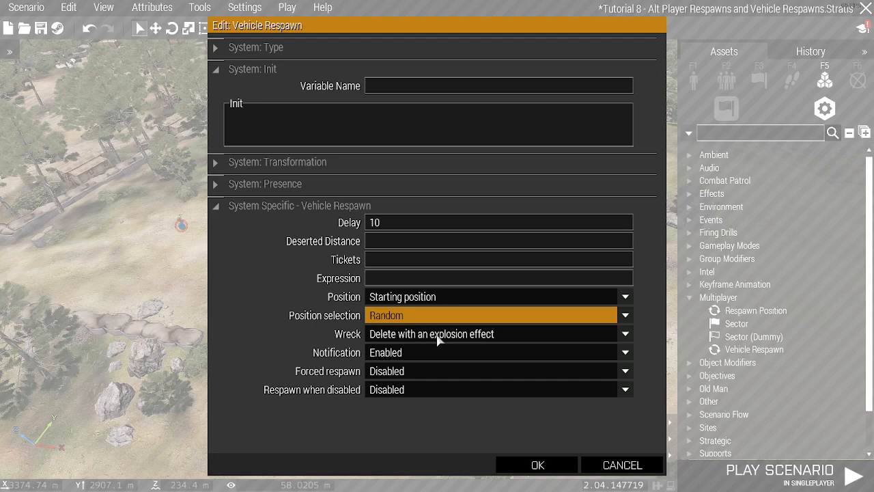
Set Wreck to Delete in the Vehicle Respawn module, keeping Notification Enabled and Forced respawn Disabled.
{"action": "left_click", "coordinate": [527, 339]}
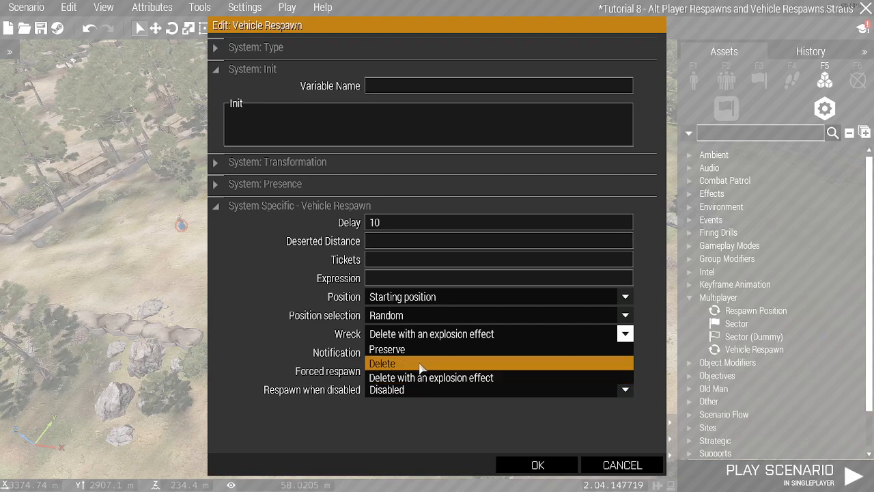
{"action": "left_click", "coordinate": [421, 366]}
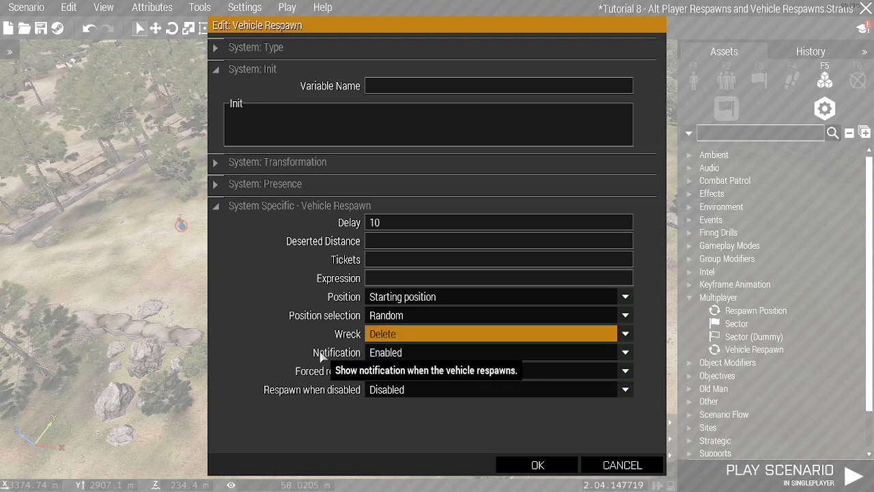
{"action": "left_click", "coordinate": [379, 352]}
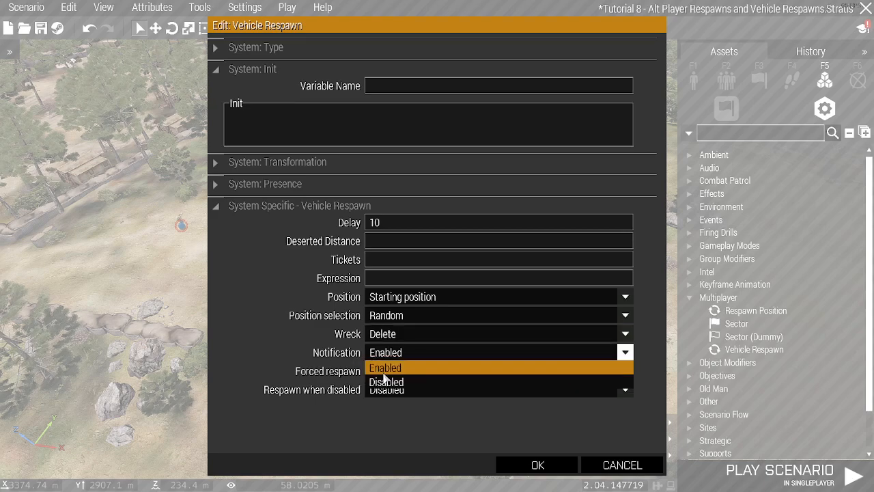
{"action": "left_click", "coordinate": [382, 367]}
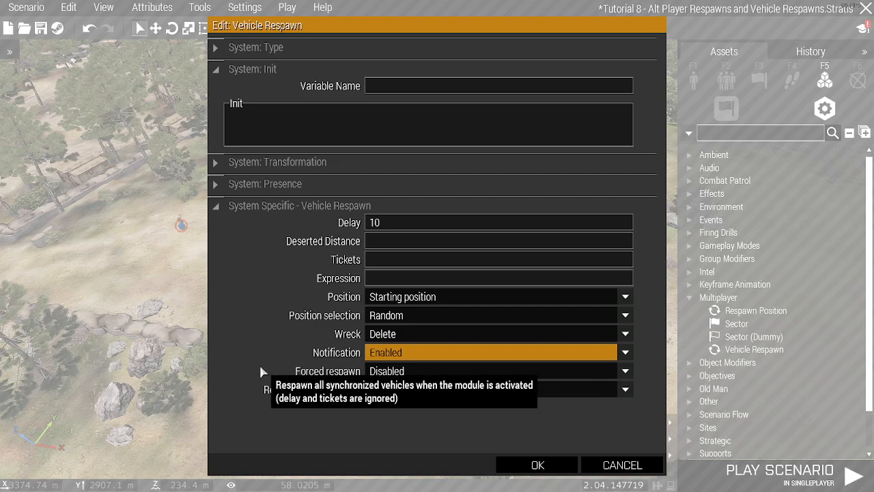
{"action": "left_click", "coordinate": [377, 372]}
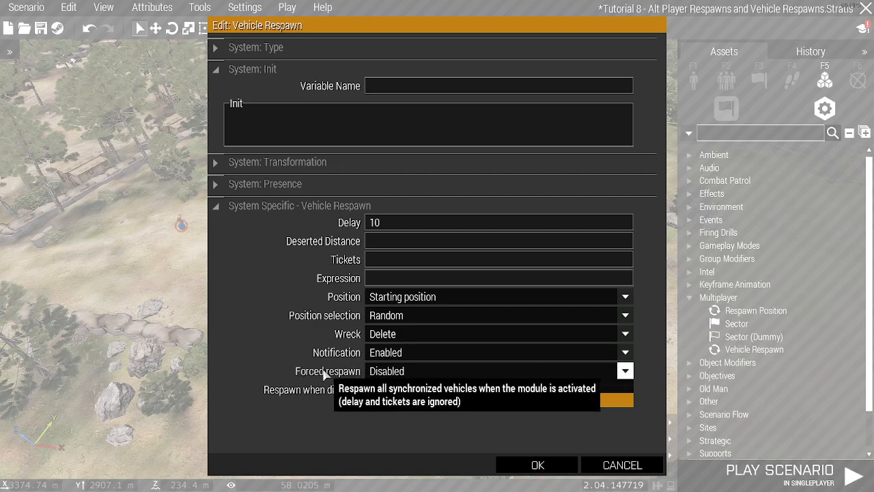
{"action": "left_click", "coordinate": [605, 385]}
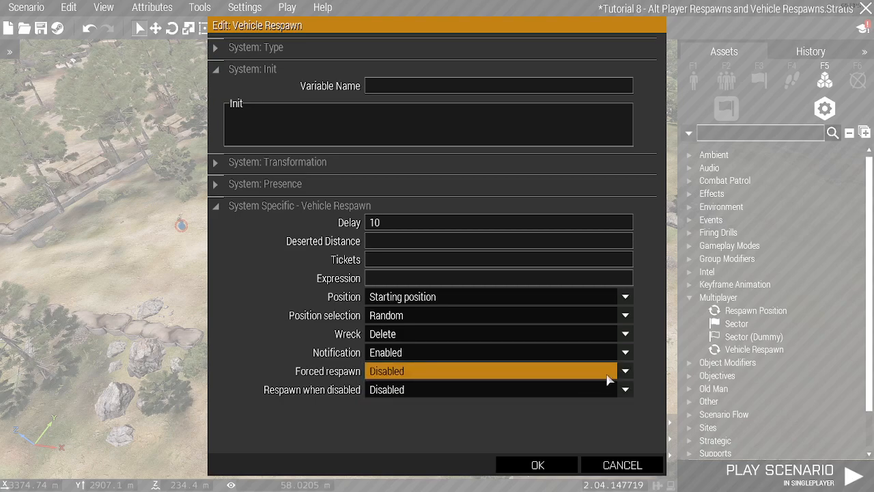
Keep Respawn when disabled at Disabled, and sync the Vehicle Respawn module to the Hunter.
{"action": "left_click", "coordinate": [337, 389]}
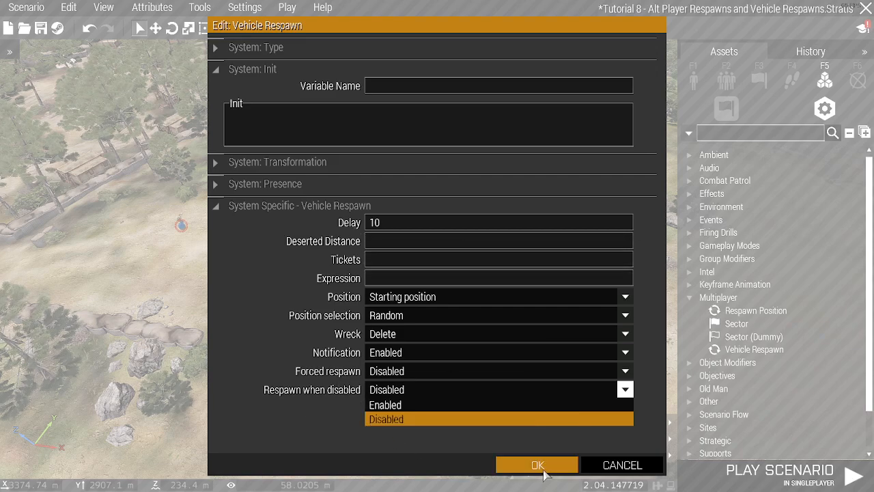
{"action": "left_click", "coordinate": [537, 465]}
{"action": "right_click", "coordinate": [442, 252]}
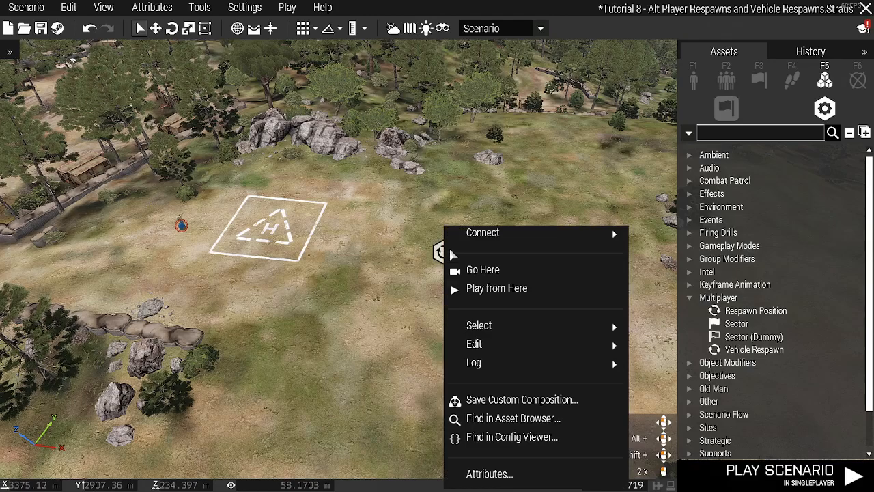
{"action": "mouse_move", "coordinate": [478, 233]}
{"action": "left_click", "coordinate": [396, 234]}
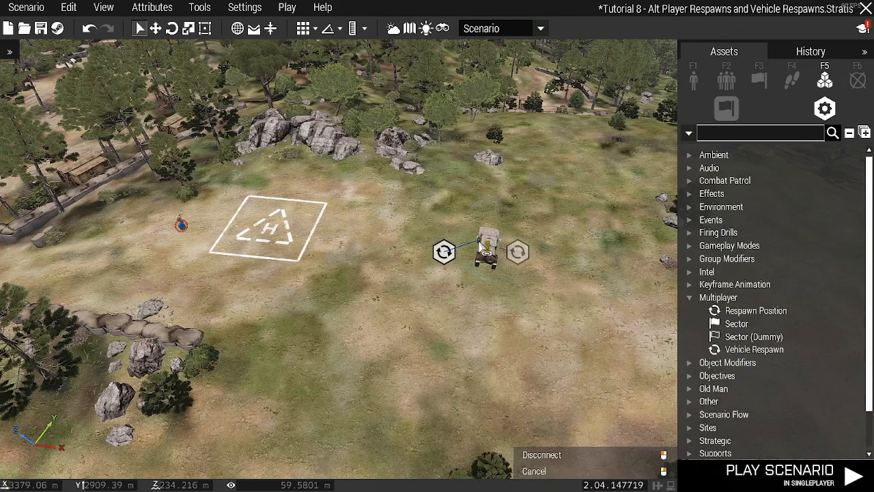
{"action": "left_click", "coordinate": [491, 254]}
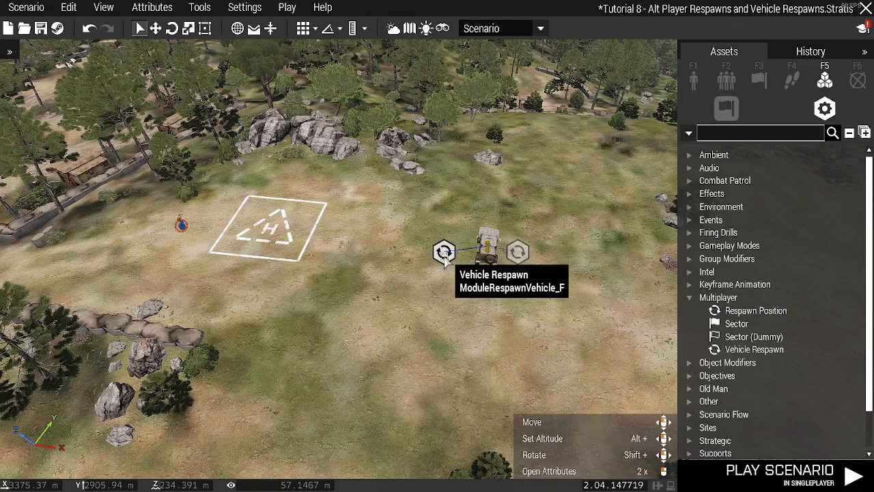
Copy the Hunter and paste a second one on the open ground southwest of the original.
{"action": "left_click", "coordinate": [481, 251]}
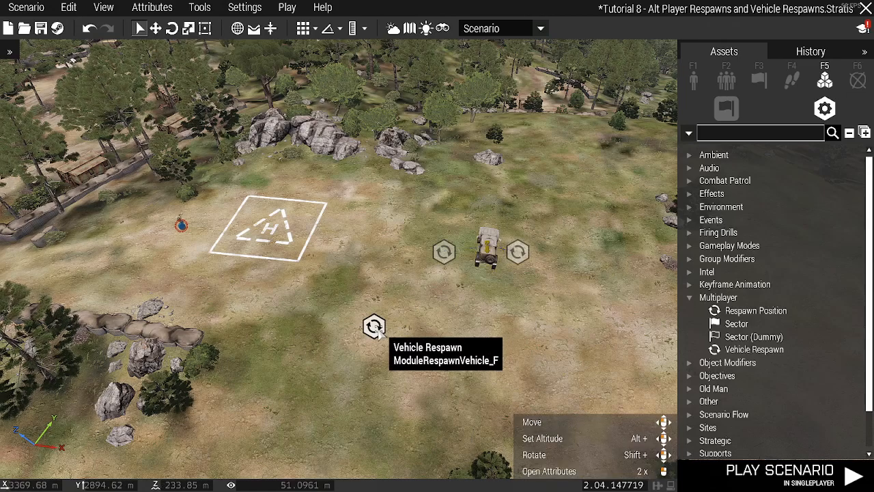
{"action": "left_click", "coordinate": [487, 251]}
{"action": "key", "text": "ctrl+v"}
{"action": "left_click", "coordinate": [440, 279]}
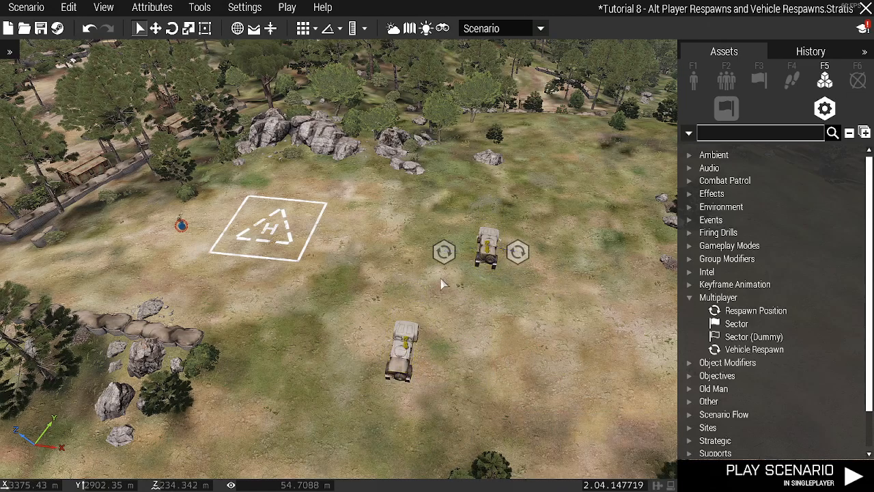
Duplicate the Vehicle Respawn module beside the second Hunter and sync the copy to that vehicle.
{"action": "left_click", "coordinate": [445, 262]}
{"action": "key", "text": "ctrl+c"}
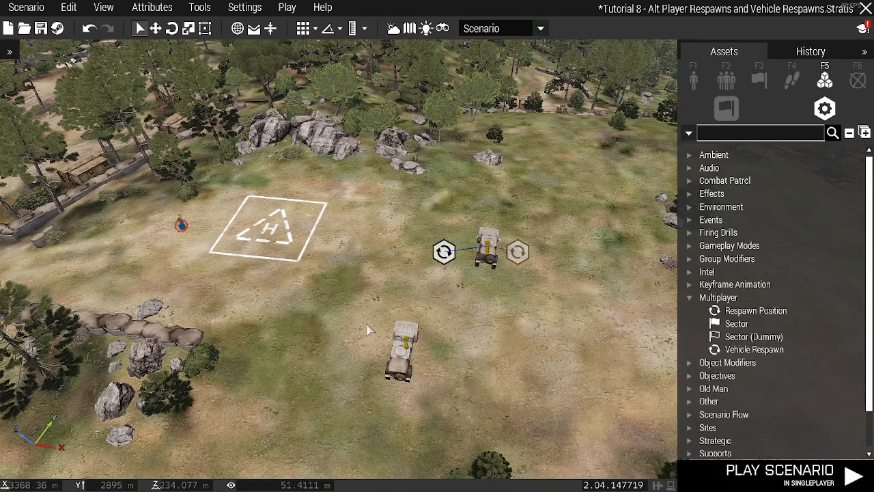
{"action": "key", "text": "ctrl+v"}
{"action": "right_click", "coordinate": [356, 367]}
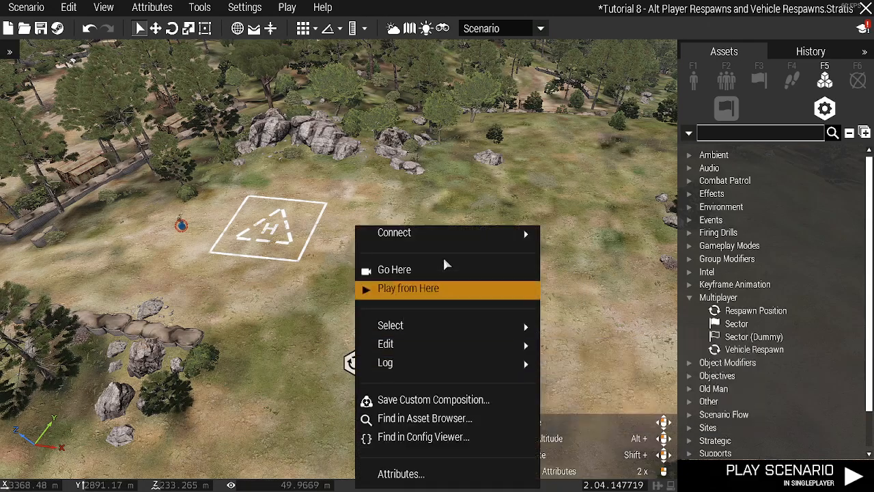
{"action": "mouse_move", "coordinate": [497, 240]}
{"action": "left_click", "coordinate": [569, 232]}
{"action": "left_click", "coordinate": [403, 348]}
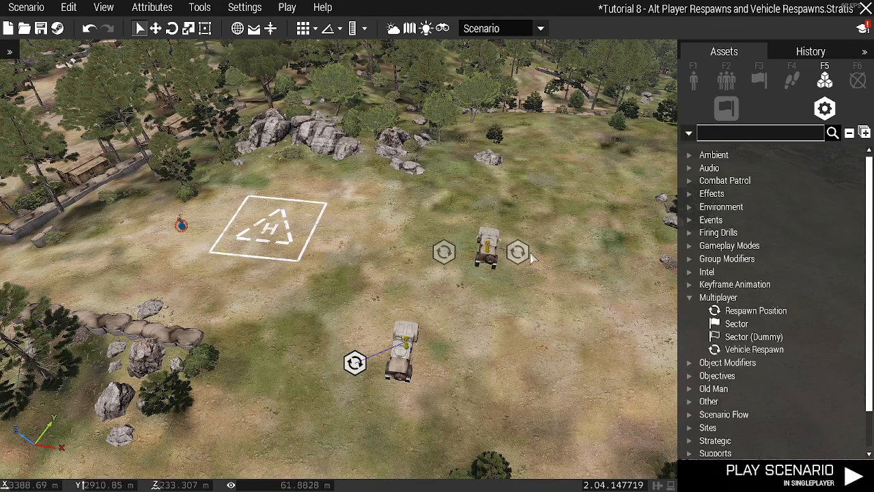
Place a NATO M2A1 Slammer tank on the helipad, facing the Hunters.
{"action": "scroll", "coordinate": [529, 283], "scroll_direction": "up", "scroll_amount": 3}
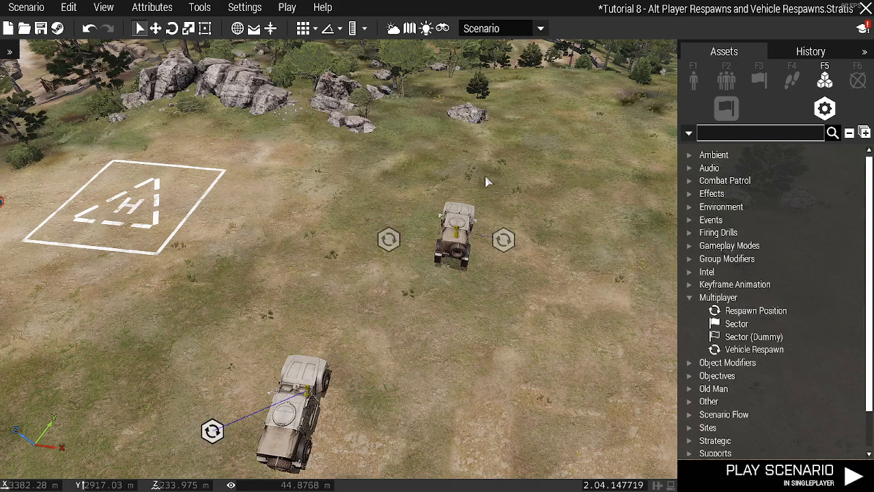
{"action": "scroll", "coordinate": [527, 188], "scroll_direction": "down", "scroll_amount": 1}
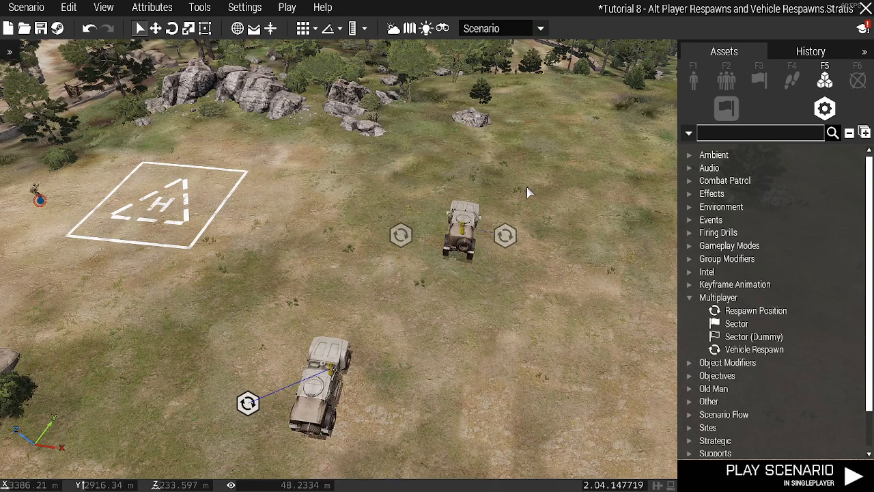
{"action": "scroll", "coordinate": [526, 188], "scroll_direction": "down", "scroll_amount": 4}
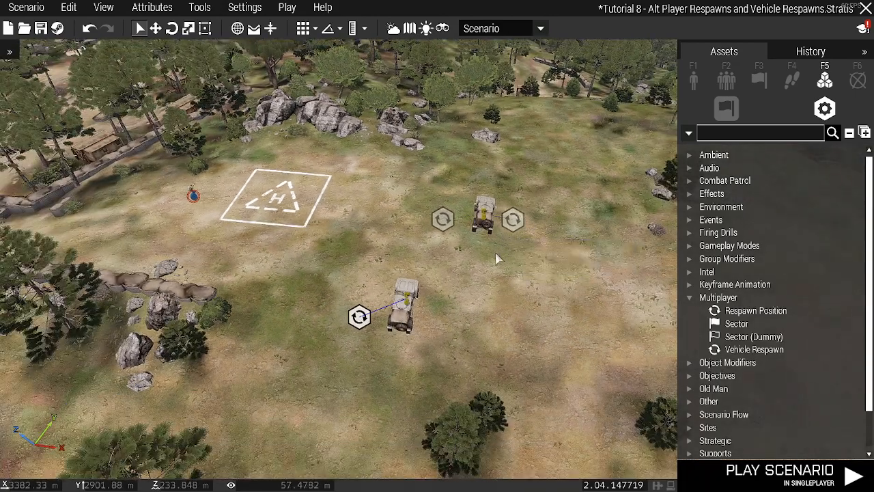
{"action": "left_click", "coordinate": [693, 82]}
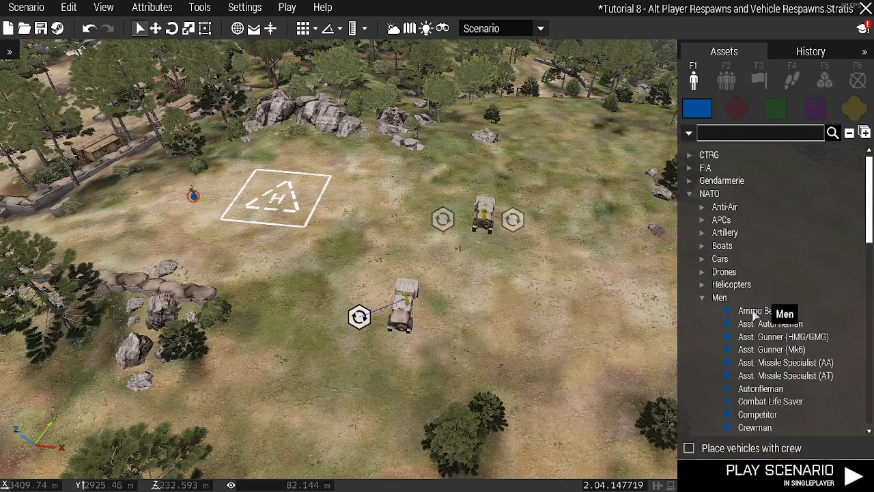
{"action": "left_click", "coordinate": [702, 388]}
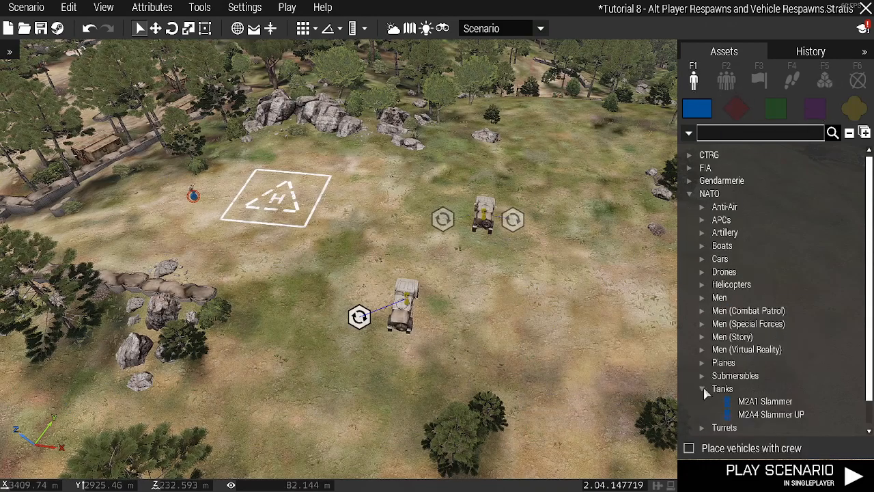
{"action": "scroll", "coordinate": [744, 383], "scroll_direction": "down", "scroll_amount": 1}
{"action": "left_click", "coordinate": [758, 375]}
{"action": "left_click", "coordinate": [249, 200]}
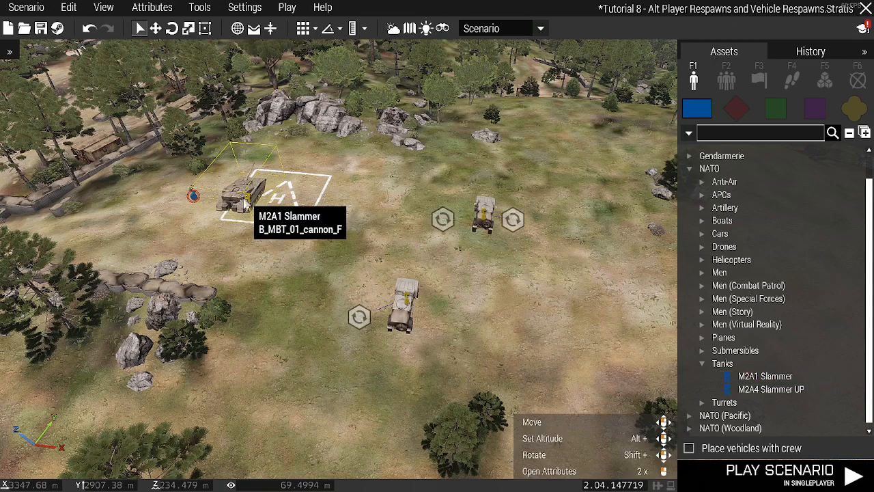
{"action": "left_click", "coordinate": [310, 263]}
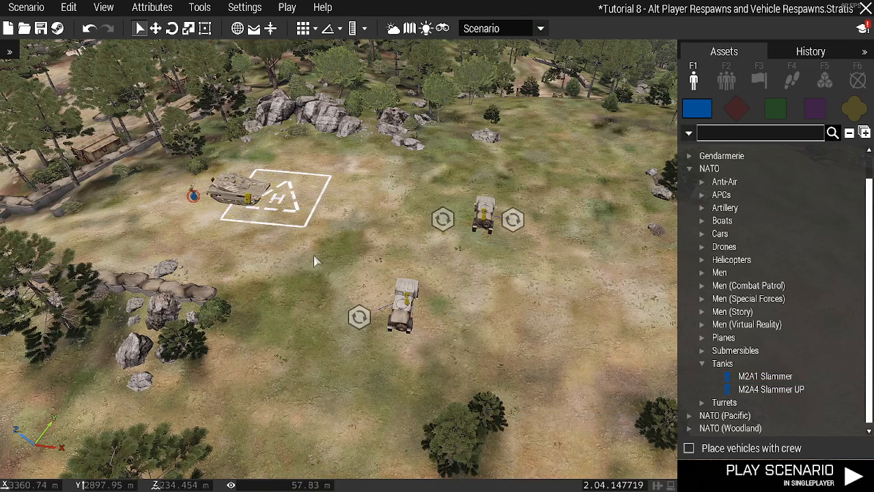
Save the scenario and export it to Multiplayer.
{"action": "key", "text": "ctrl+s"}
{"action": "left_click", "coordinate": [20, 6]}
{"action": "mouse_move", "coordinate": [62, 140]}
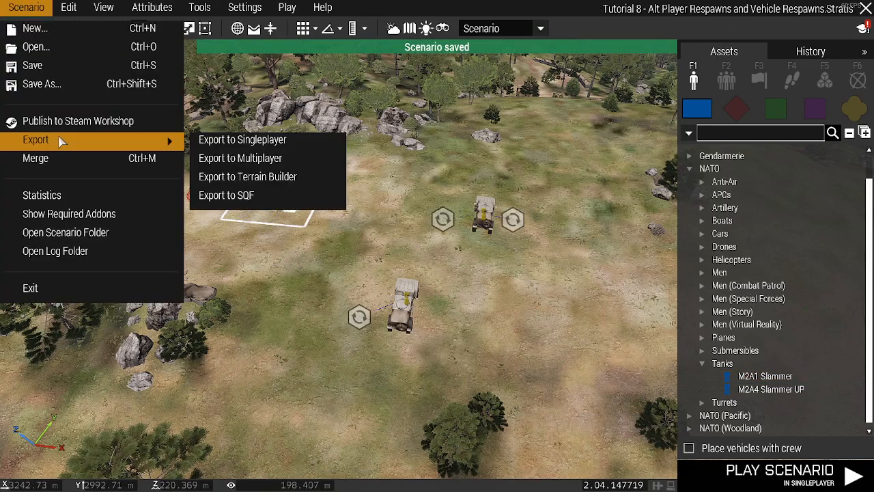
{"action": "left_click", "coordinate": [232, 157]}
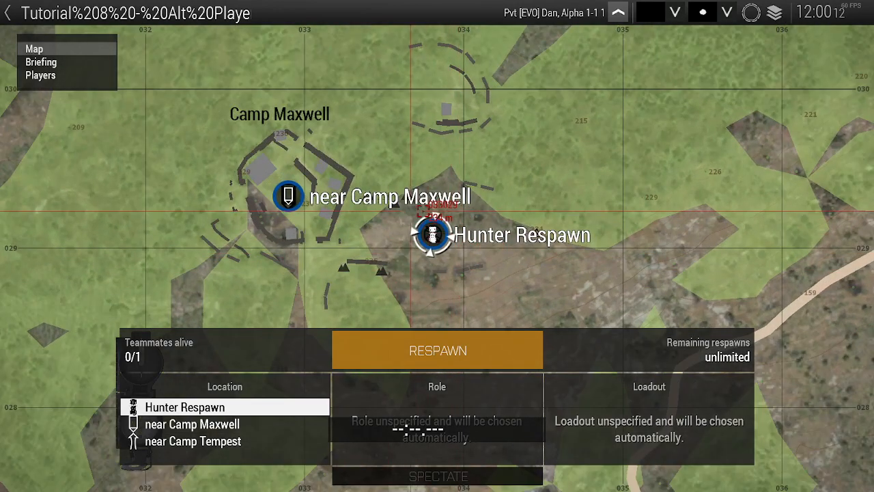
Spawn at Hunter Respawn, walk to the helipad and get into the M2A1 Slammer as gunner.
{"action": "left_click", "coordinate": [436, 359]}
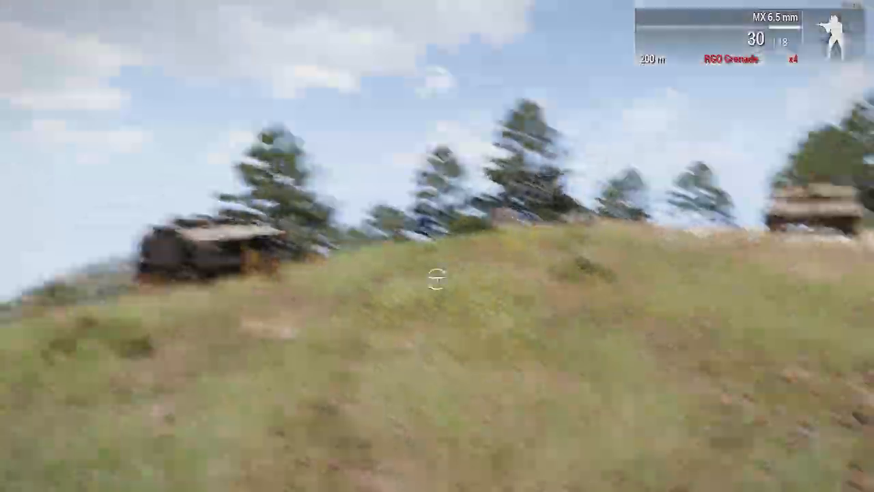
{"action": "key", "text": "w"}
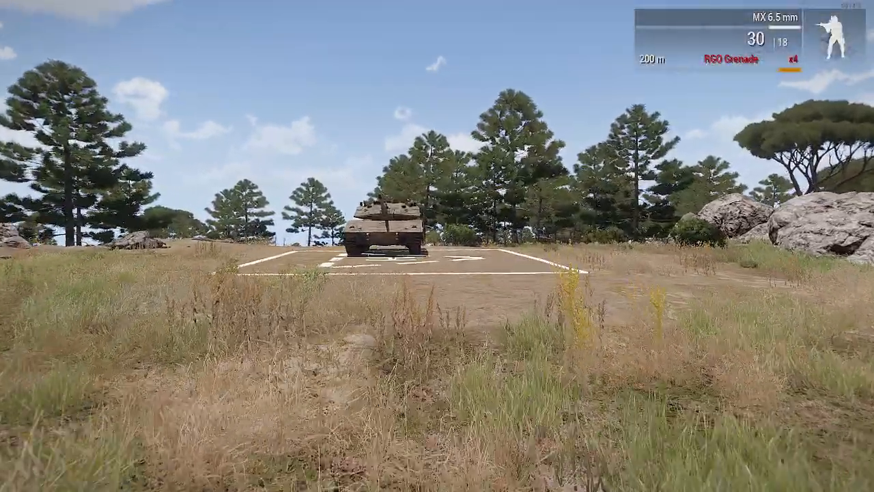
{"action": "key", "text": "w"}
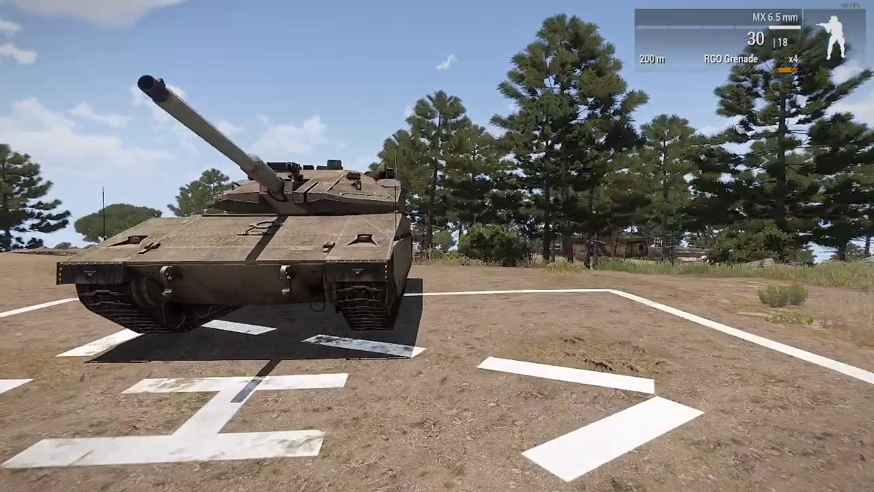
{"action": "key", "text": "w"}
{"action": "scroll", "coordinate": [436, 246], "scroll_direction": "down", "scroll_amount": 1}
{"action": "scroll", "coordinate": [437, 246], "scroll_direction": "up", "scroll_amount": 2}
{"action": "scroll", "coordinate": [437, 245], "scroll_direction": "down", "scroll_amount": 1}
{"action": "middle_click", "coordinate": [437, 246]}
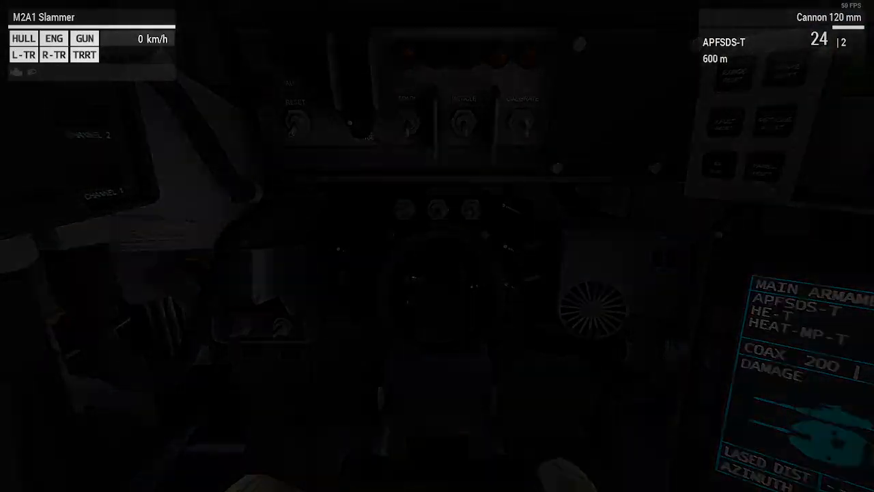
Fire the Slammer's 120 mm cannon at the original Hunter to test its vehicle respawn.
{"action": "right_click", "coordinate": [437, 246]}
{"action": "key", "text": "t"}
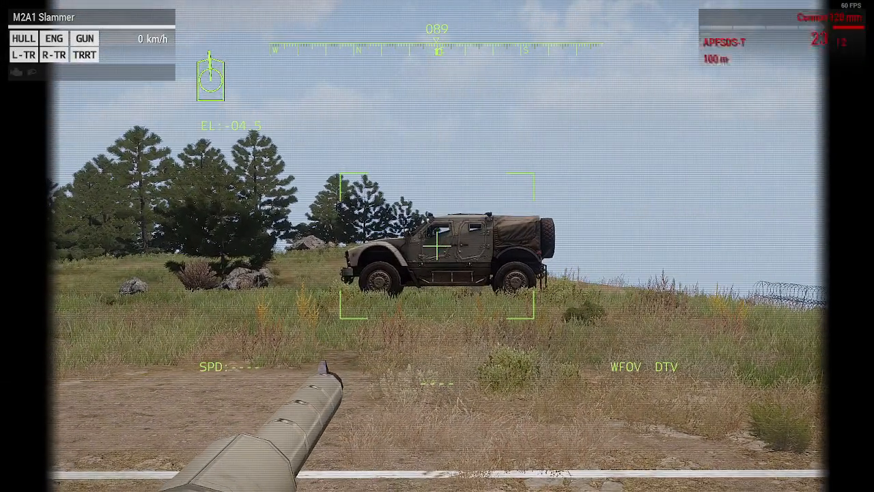
{"action": "left_click", "coordinate": [437, 245]}
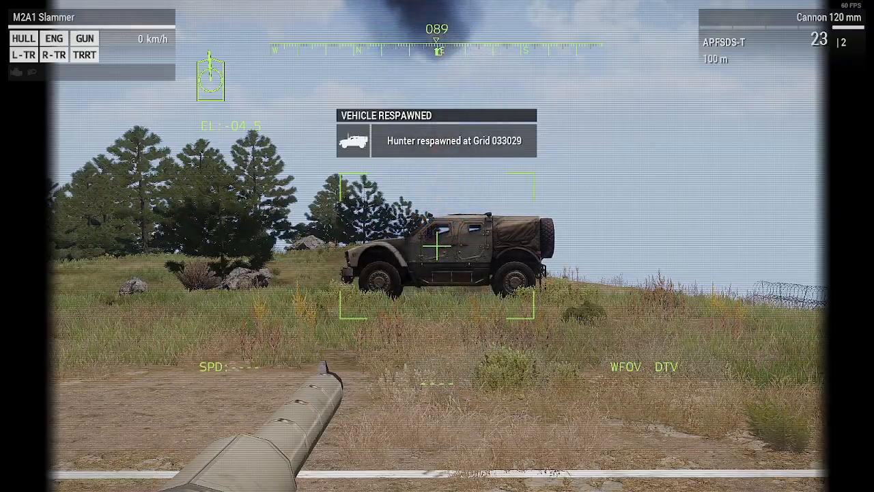
Get out of the tank and respawn the player at the Hunter Respawn location.
{"action": "scroll", "coordinate": [437, 246], "scroll_direction": "down", "scroll_amount": 1}
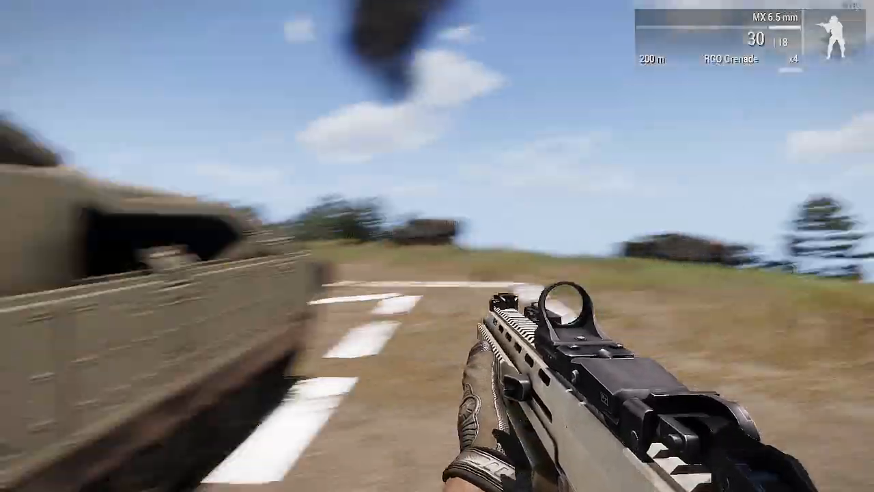
{"action": "key", "text": "Escape"}
{"action": "left_click", "coordinate": [82, 375]}
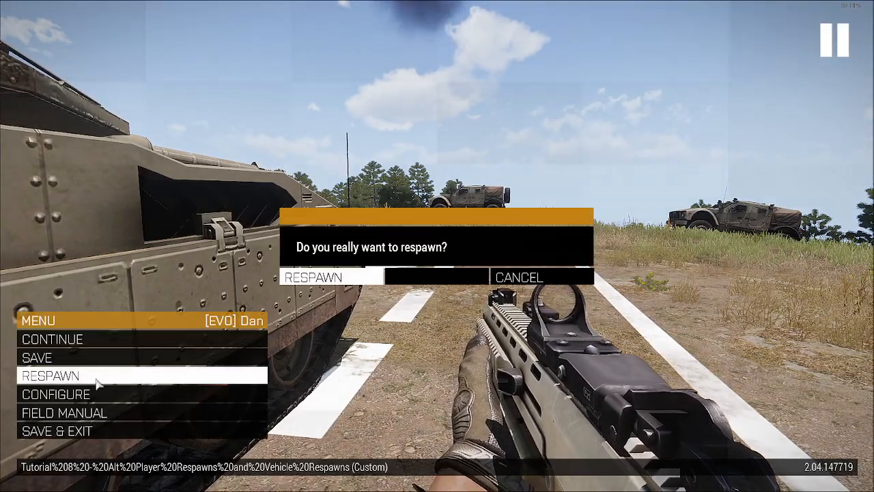
{"action": "left_click", "coordinate": [377, 277]}
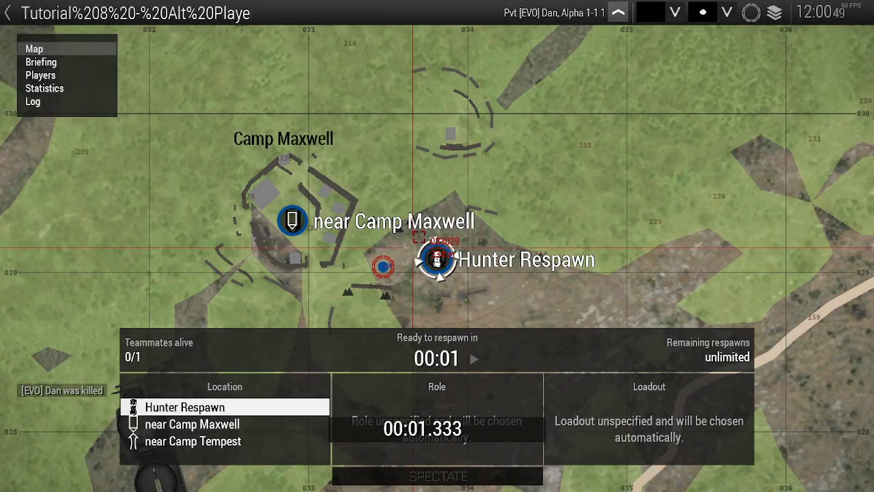
{"action": "left_click", "coordinate": [451, 348]}
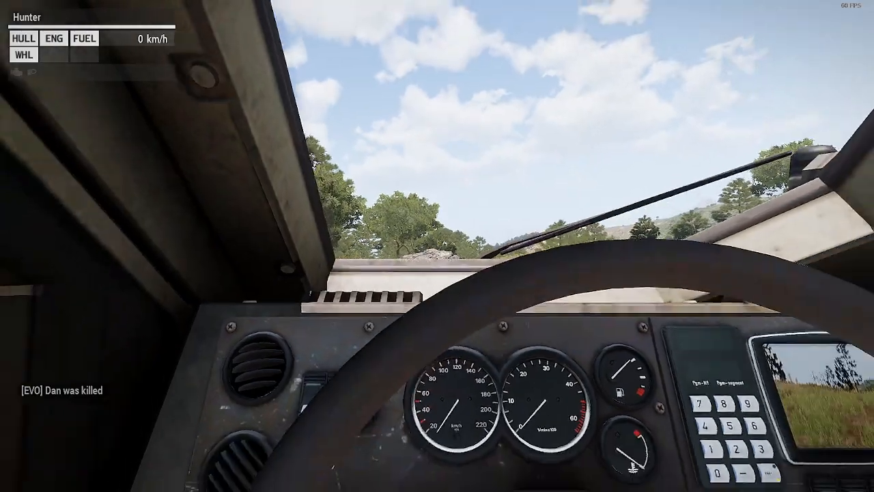
Leave the respawned Hunter, return to the helipad and get back into the Slammer's gunner seat.
{"action": "scroll", "coordinate": [437, 246], "scroll_direction": "down", "scroll_amount": 1}
{"action": "middle_click", "coordinate": [437, 245]}
{"action": "key", "text": "w"}
{"action": "key", "text": "w"}
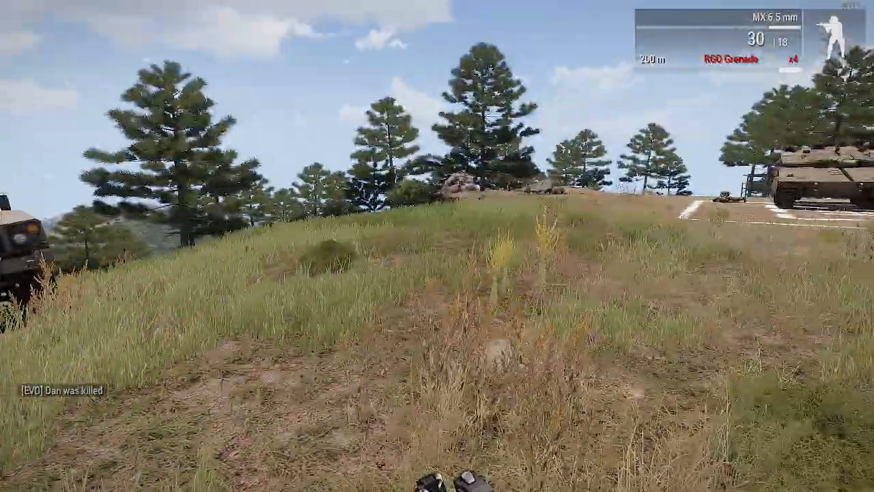
{"action": "key", "text": "w"}
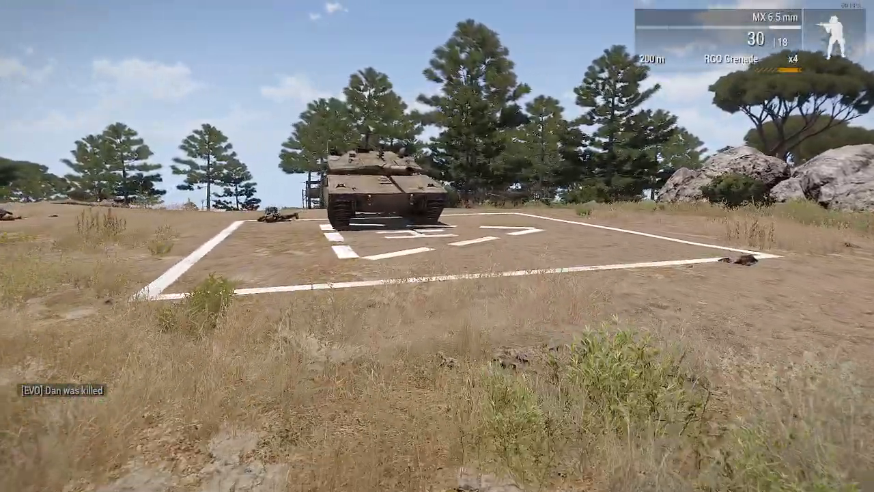
{"action": "key", "text": "w"}
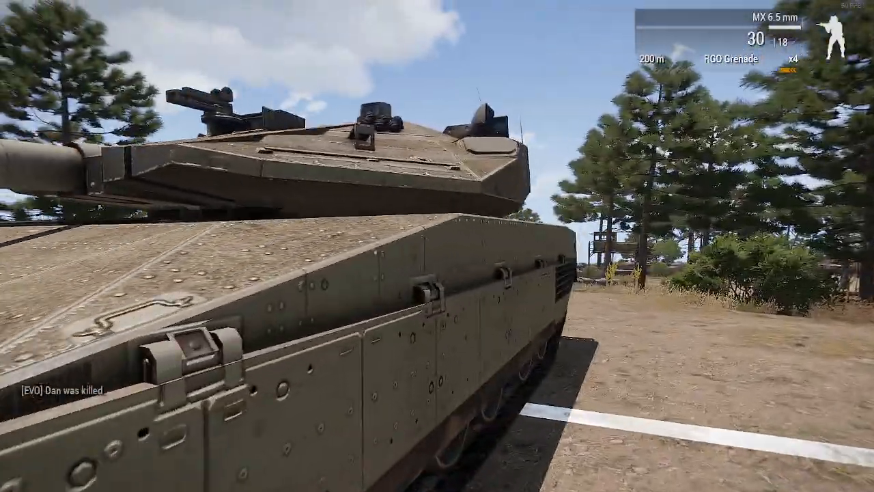
{"action": "scroll", "coordinate": [437, 246], "scroll_direction": "down", "scroll_amount": 3}
{"action": "key", "text": "w"}
{"action": "scroll", "coordinate": [437, 246], "scroll_direction": "up", "scroll_amount": 2}
{"action": "scroll", "coordinate": [437, 246], "scroll_direction": "down", "scroll_amount": 1}
{"action": "middle_click", "coordinate": [437, 246]}
Fire the Slammer's cannon at the second Hunter to test its vehicle respawn, and leave the gunner sight.
{"action": "right_click", "coordinate": [437, 246]}
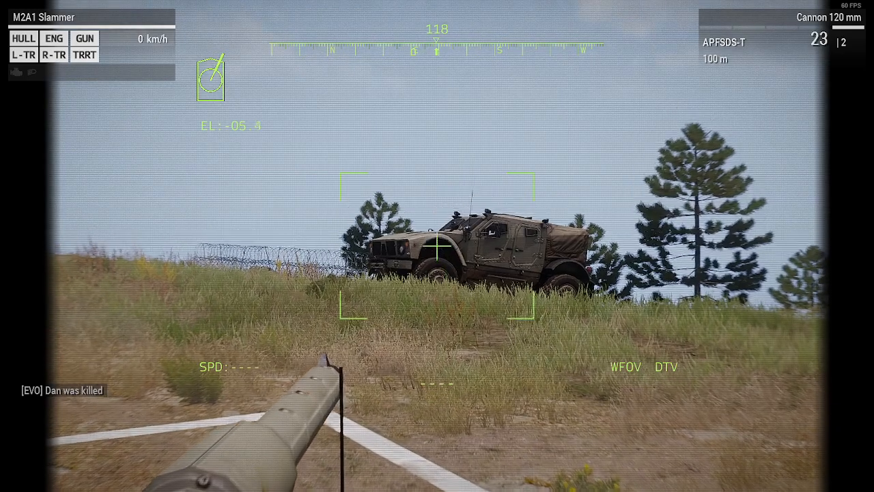
{"action": "left_click", "coordinate": [437, 245]}
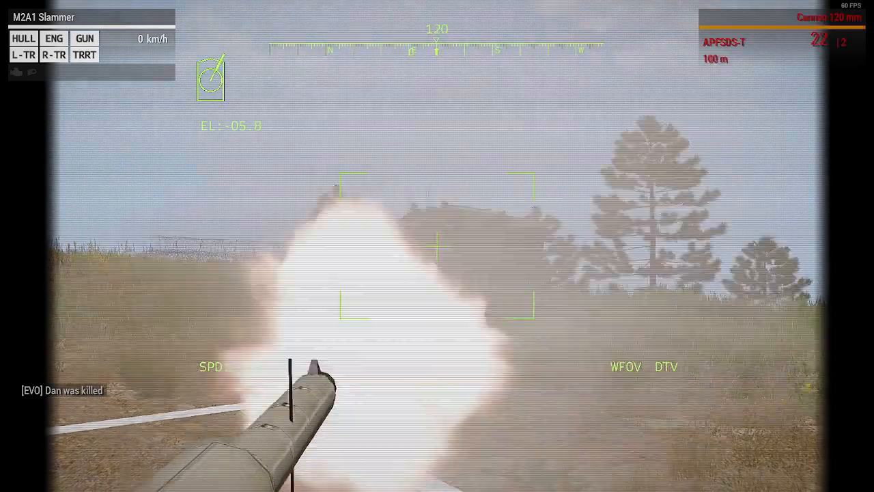
{"action": "scroll", "coordinate": [437, 246], "scroll_direction": "down", "scroll_amount": 3}
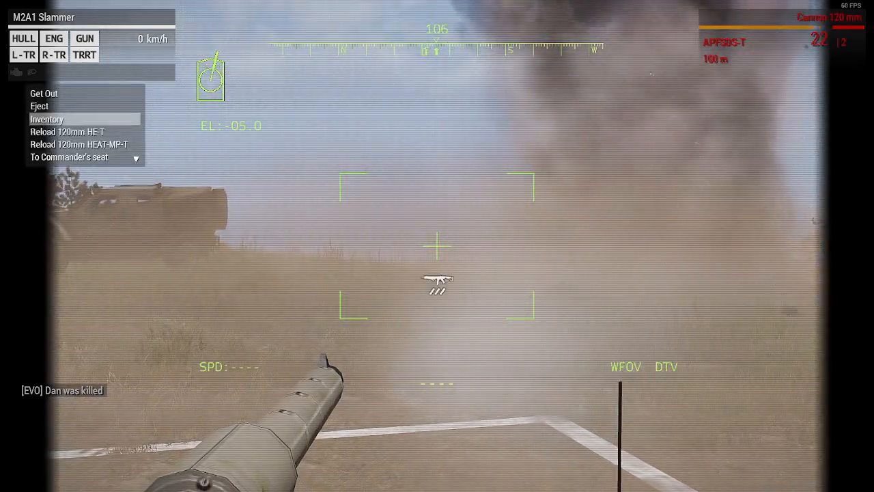
{"action": "middle_click", "coordinate": [437, 246]}
{"action": "right_click", "coordinate": [437, 246]}
{"action": "key", "text": "KP_Enter"}
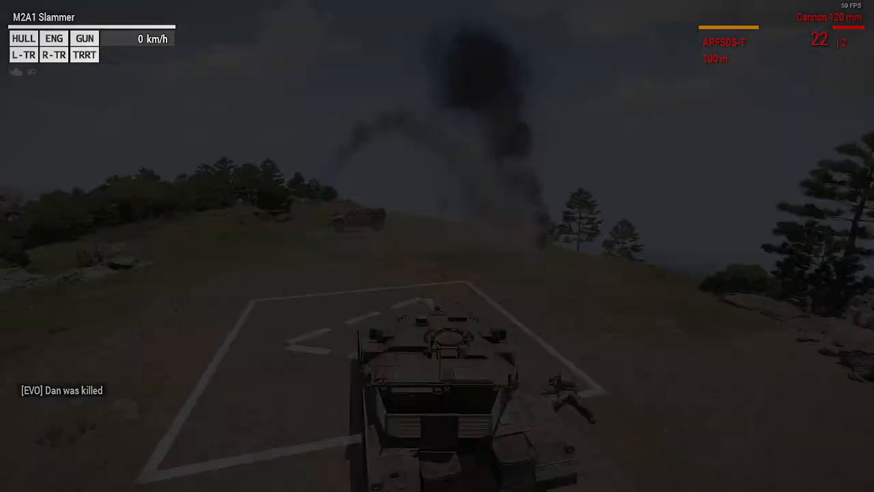